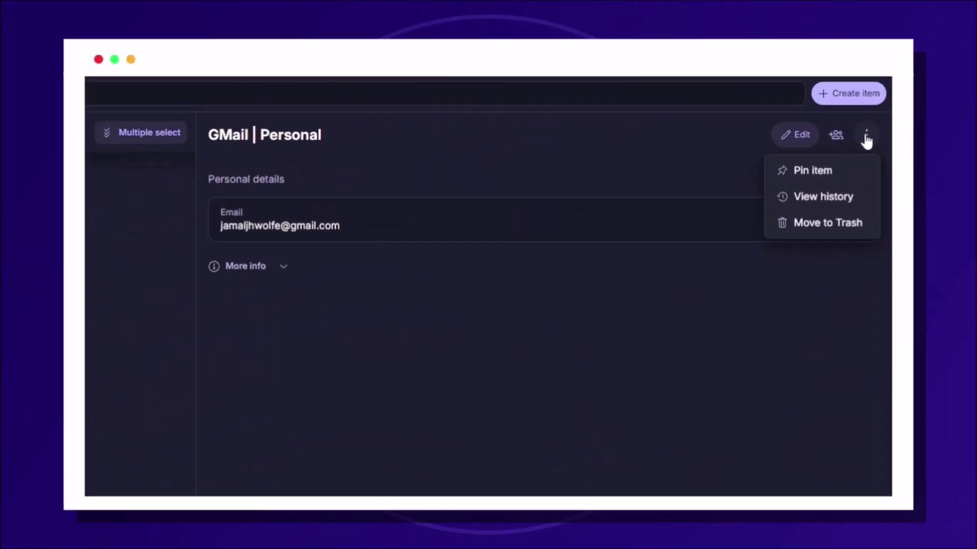
Preview the new Login item form, then enable Proton Sentinel from Pass Monitor.
left_click(847, 97)
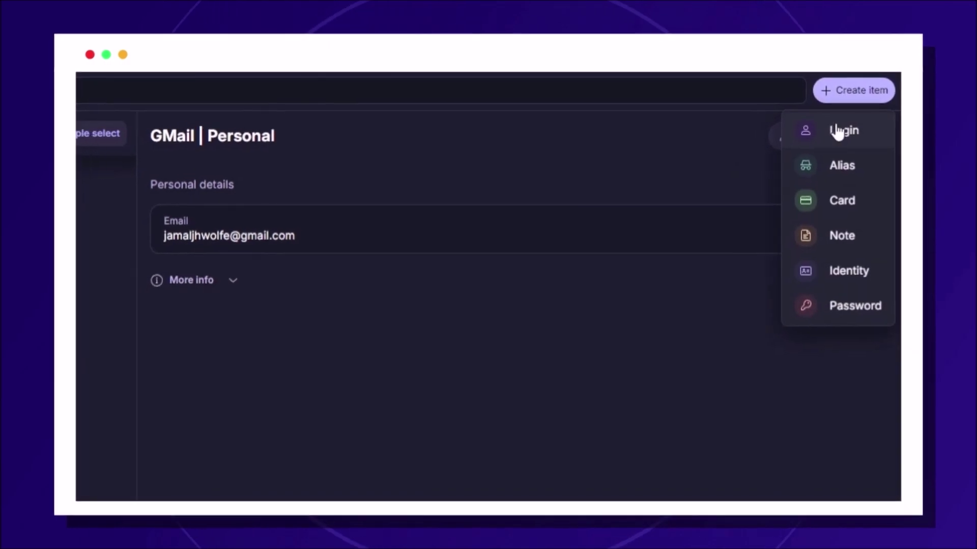
left_click(837, 132)
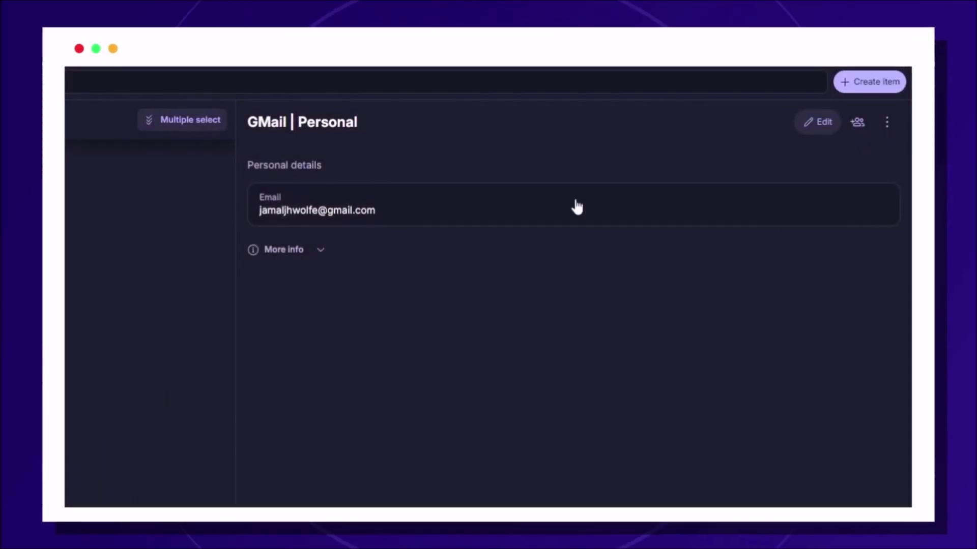
left_click(887, 120)
left_click(868, 83)
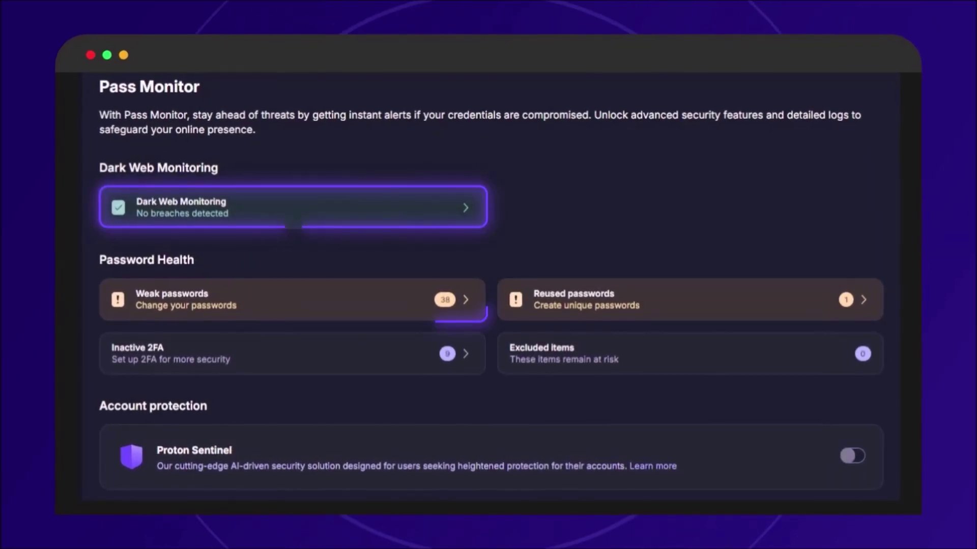
left_click(852, 456)
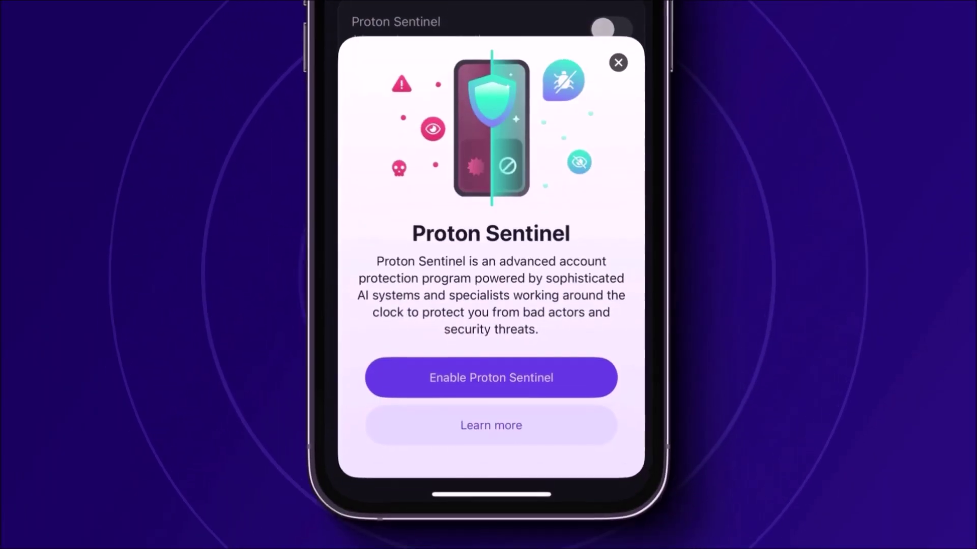
left_click(491, 377)
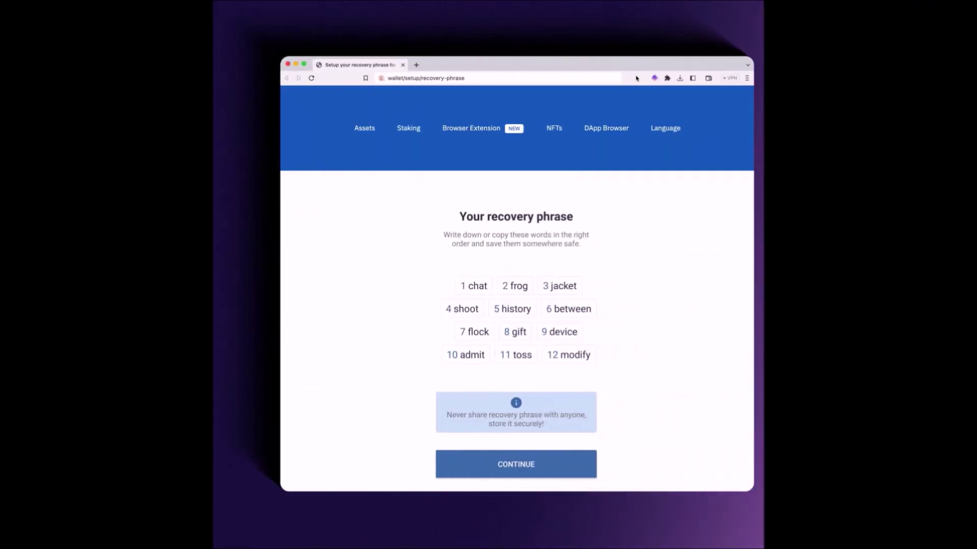
Add a hidden 'recovery phrase' field with the wallet's 12-word phrase to My Wallet and save.
left_click(626, 78)
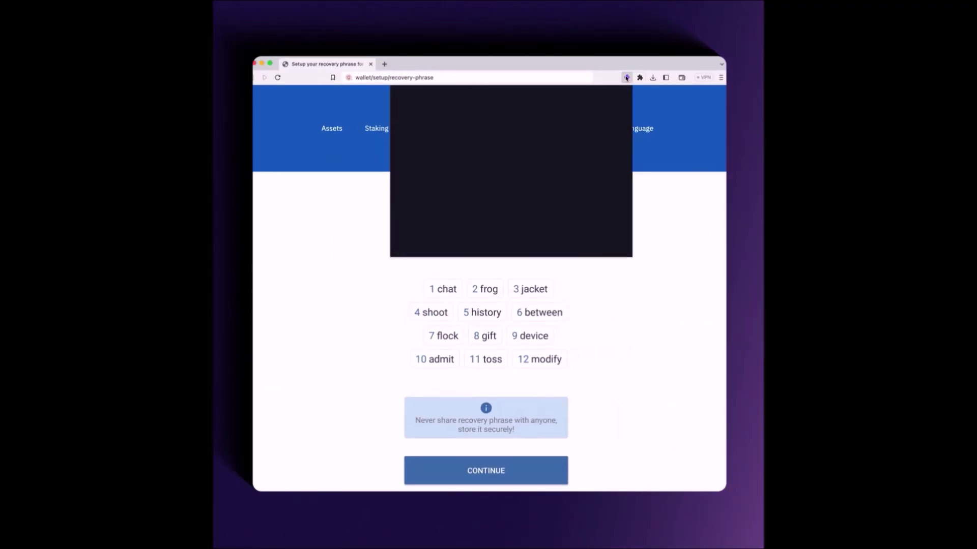
left_click(589, 121)
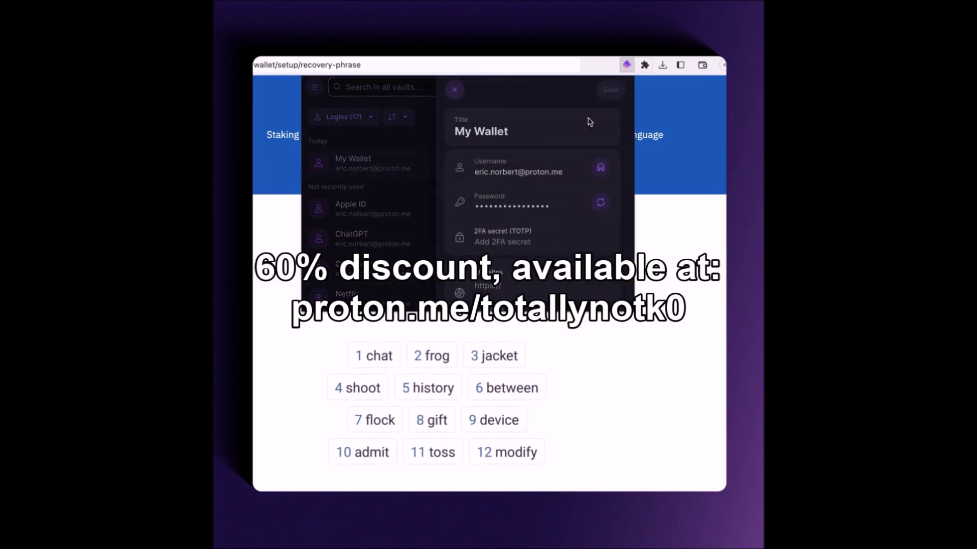
scroll(559, 153, "down", 3)
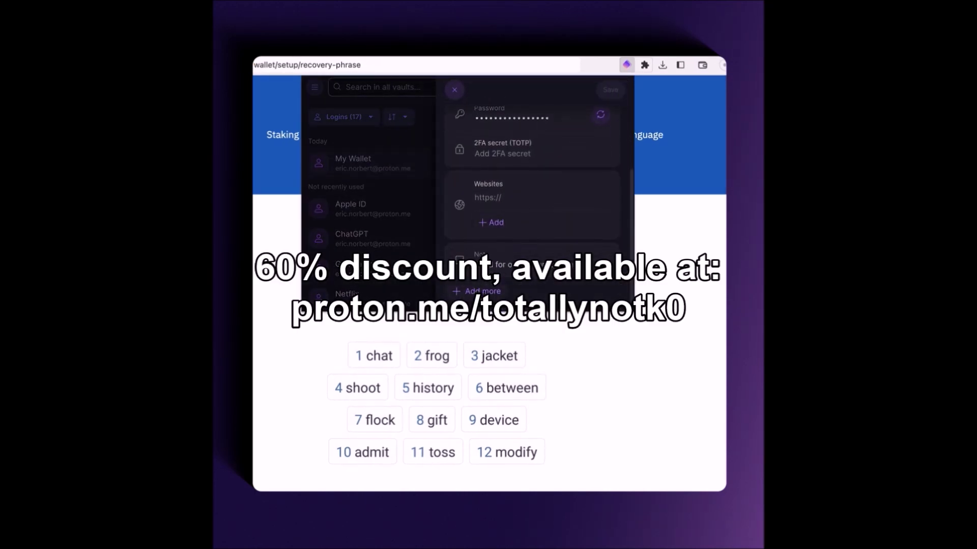
left_click(477, 290)
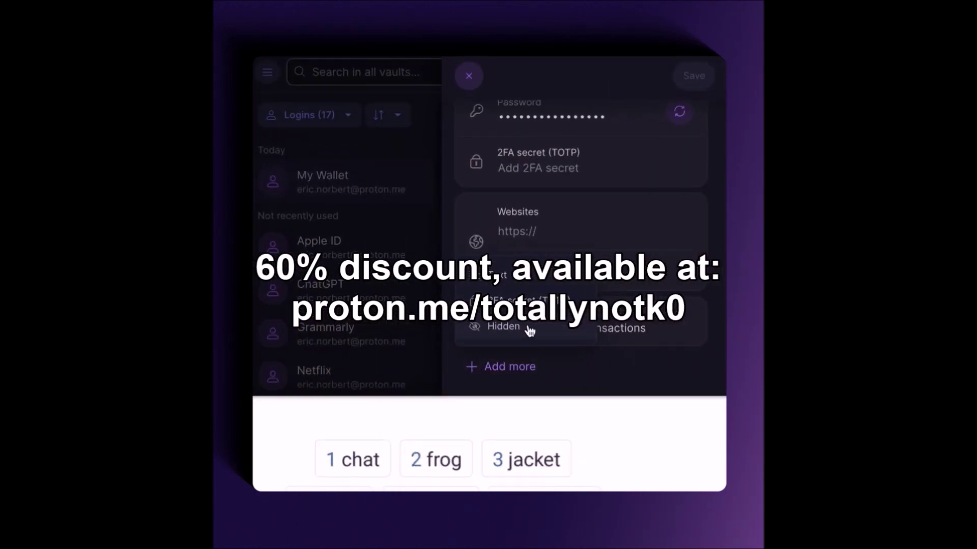
left_click(529, 331)
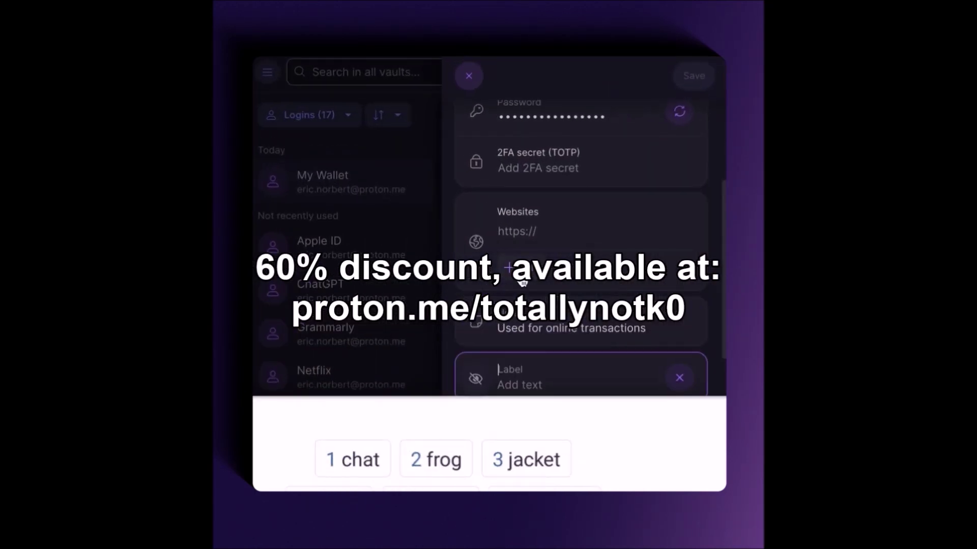
key("Tab")
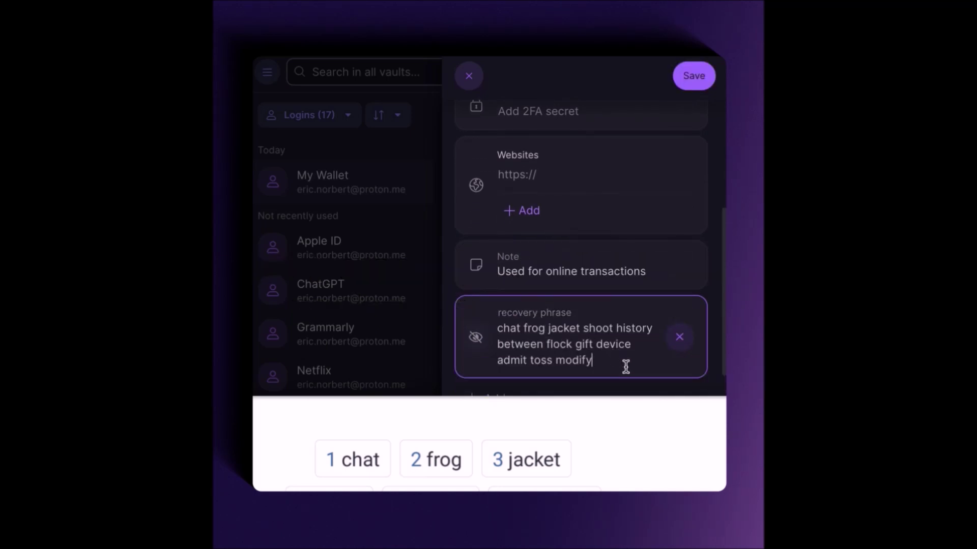
scroll(626, 356, "down", 1)
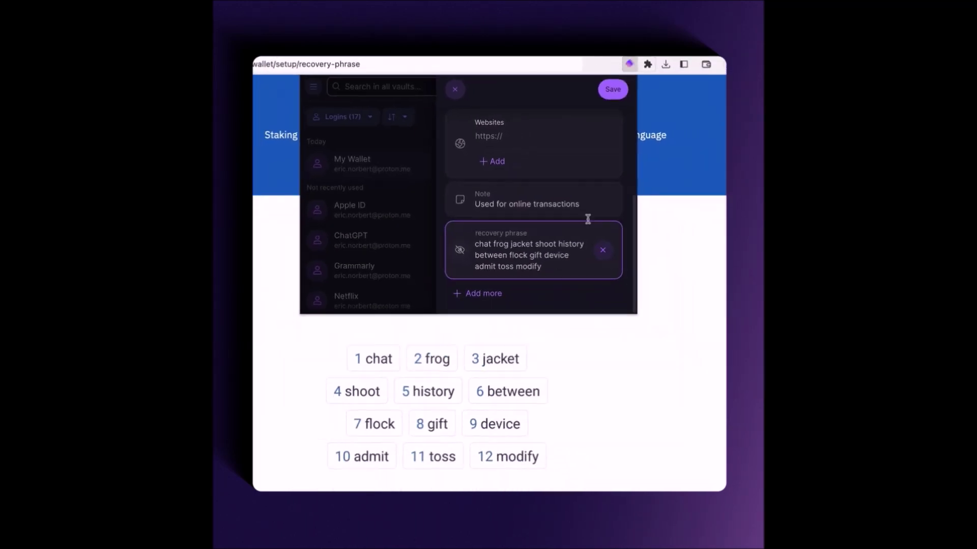
left_click(612, 89)
scroll(527, 157, "down", 1)
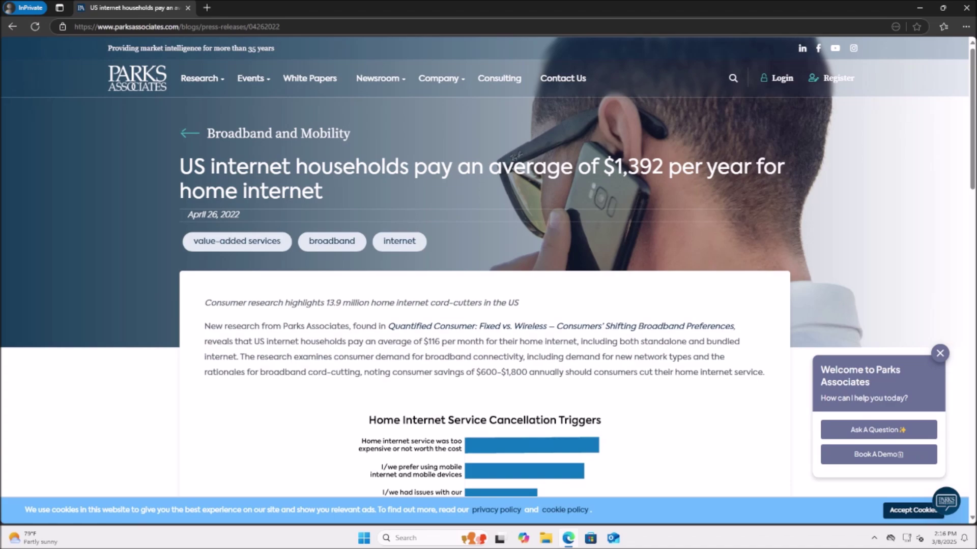
Close the Edge window showing the Parks Associates home-internet article.
key("alt+F4")
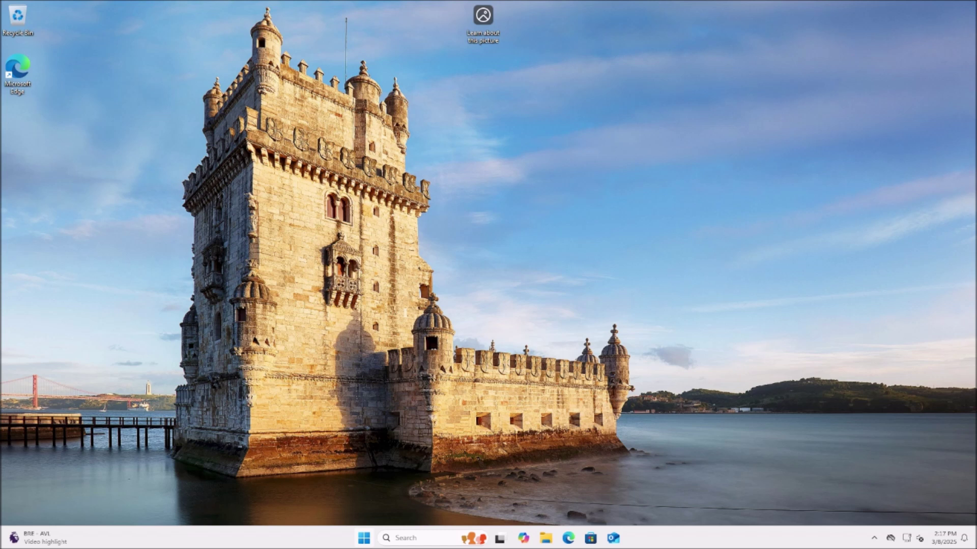
Bring up the Start menu with its pinned apps.
key("super")
key("super")
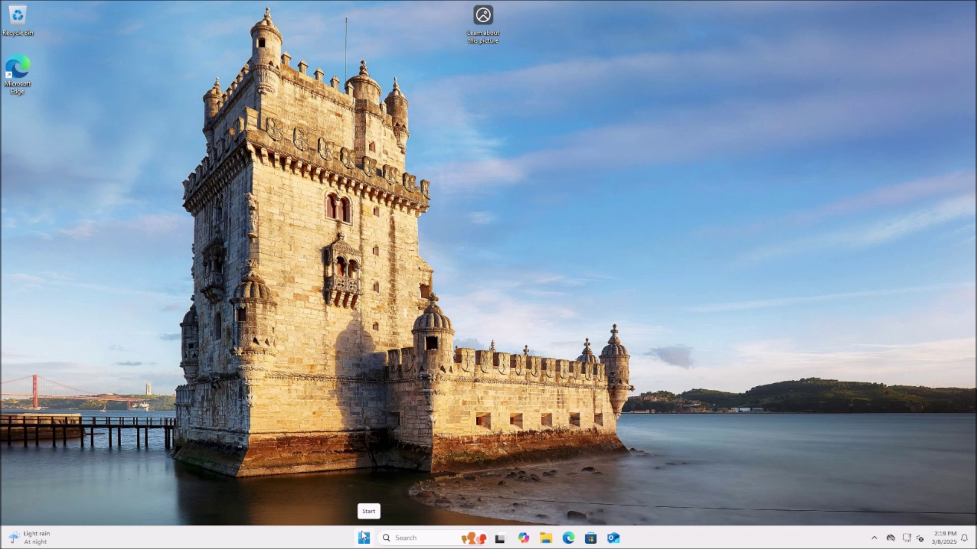
left_click(364, 538)
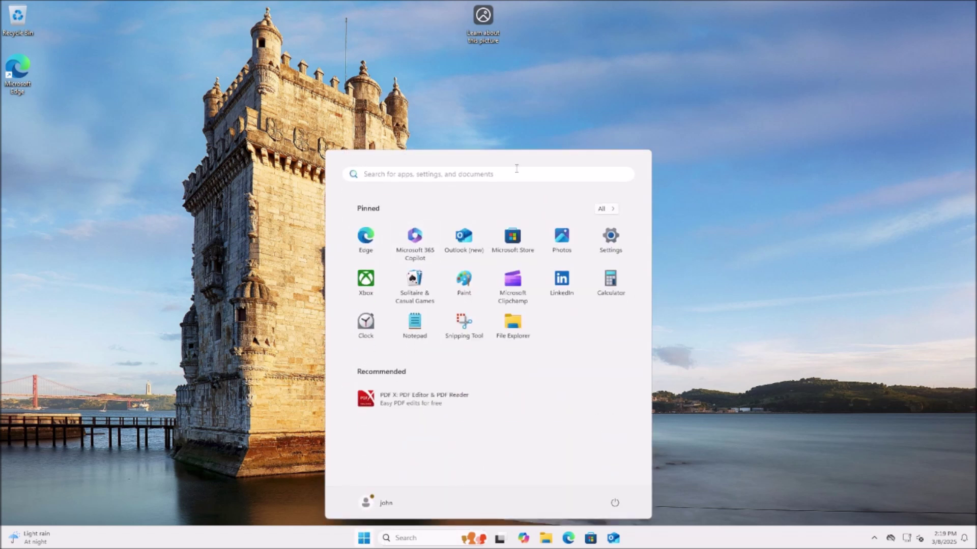
Search 'reset this pc' and set the reset to Remove everything with Cloud download.
type("reset this pc")
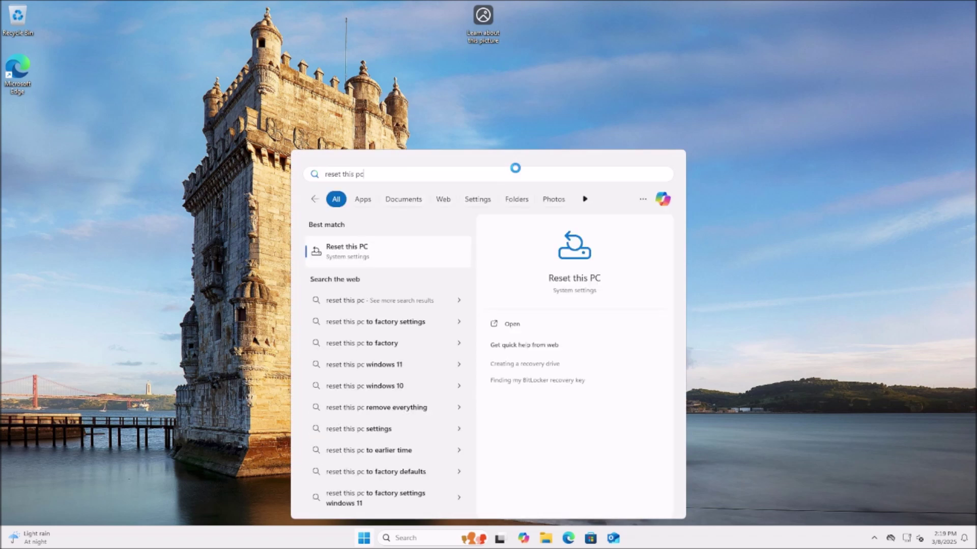
left_click(384, 260)
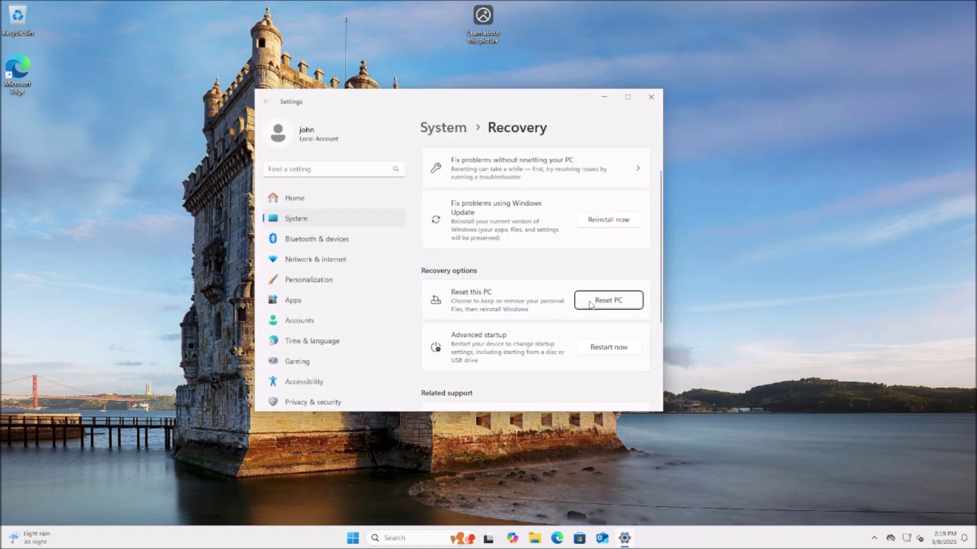
left_click(592, 306)
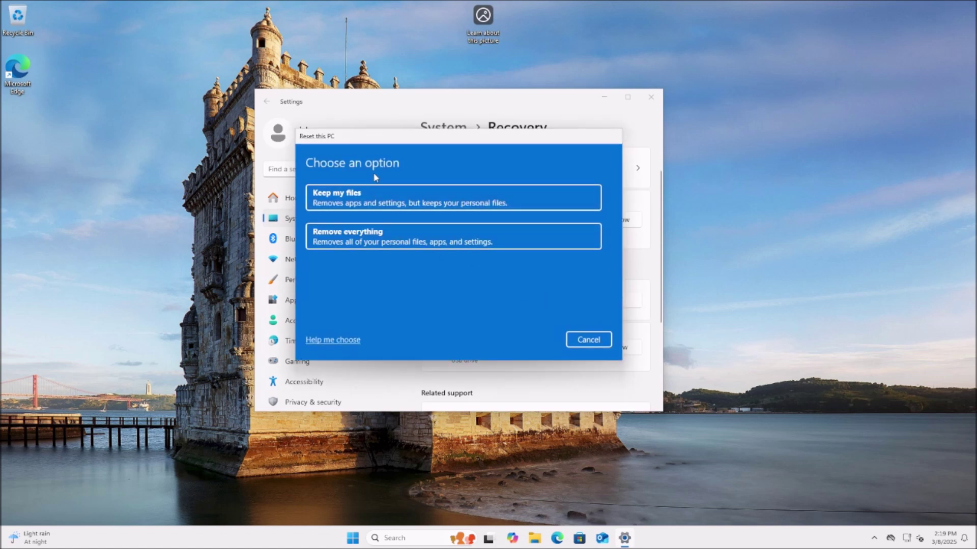
left_click(338, 236)
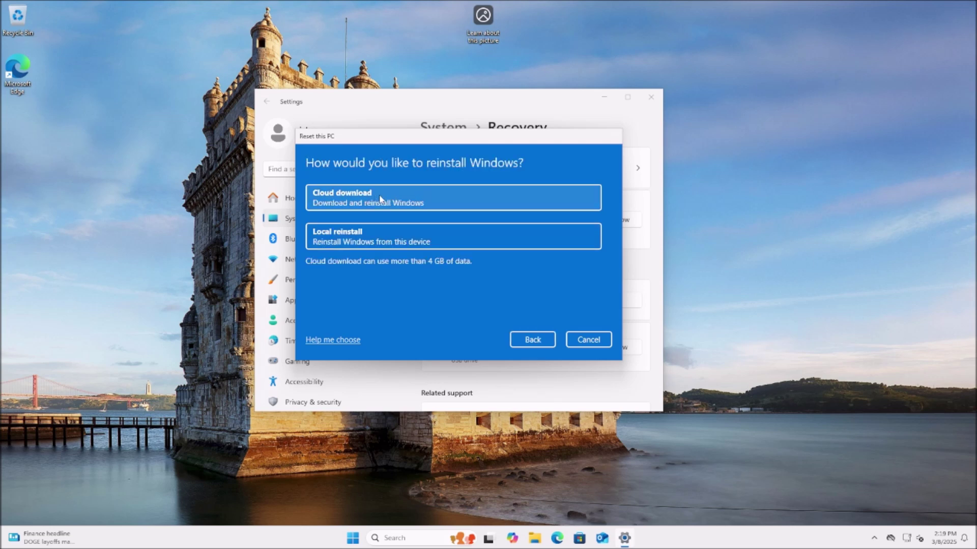
left_click(508, 206)
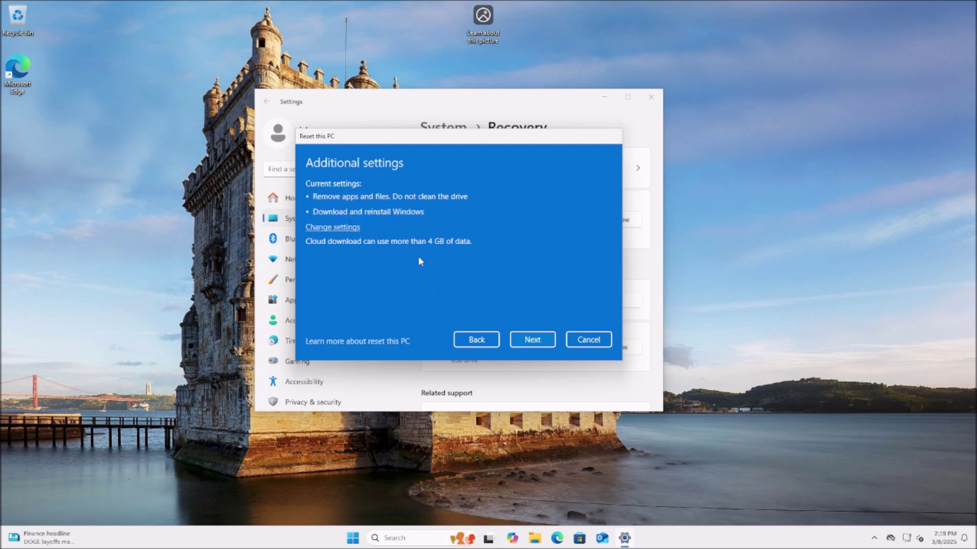
left_click(532, 338)
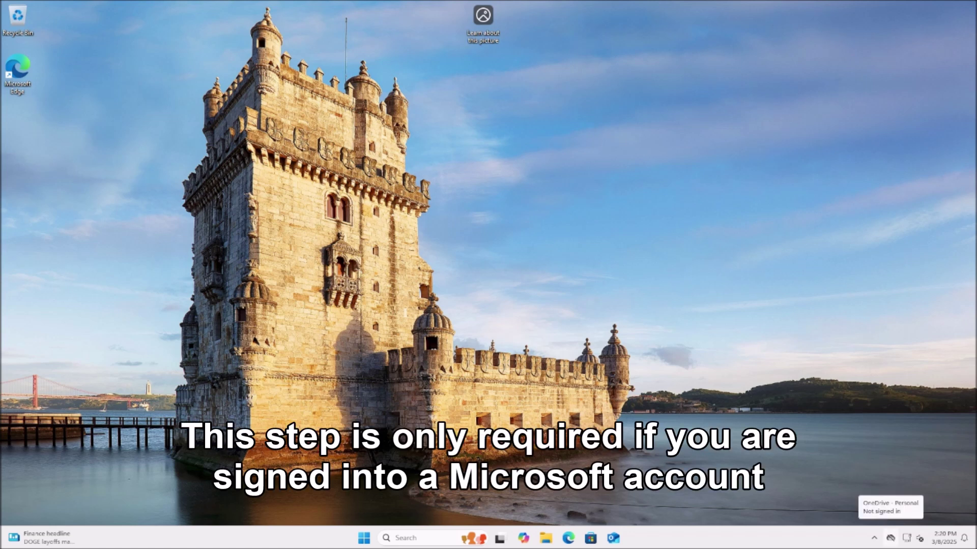
Unlink this PC from OneDrive on the Account page of OneDrive settings.
left_click(890, 538)
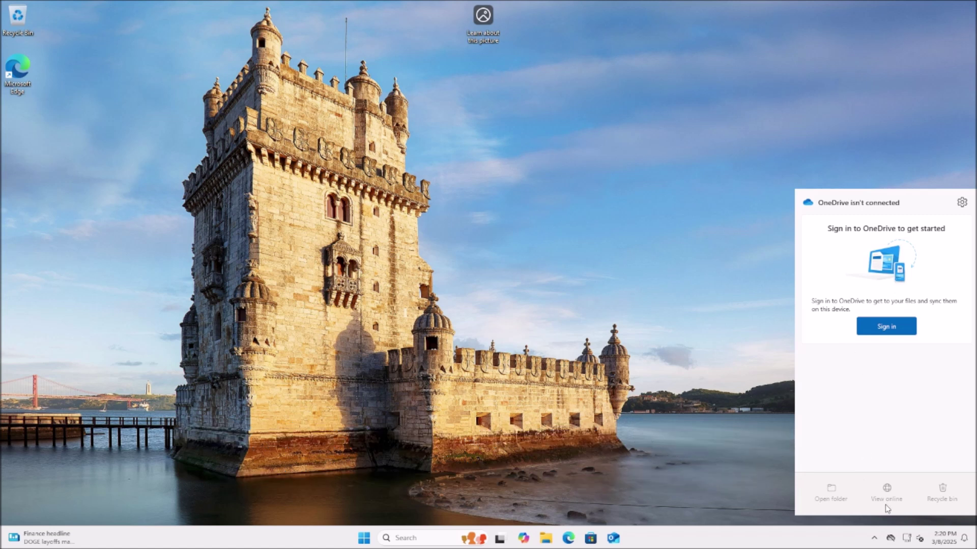
left_click(962, 204)
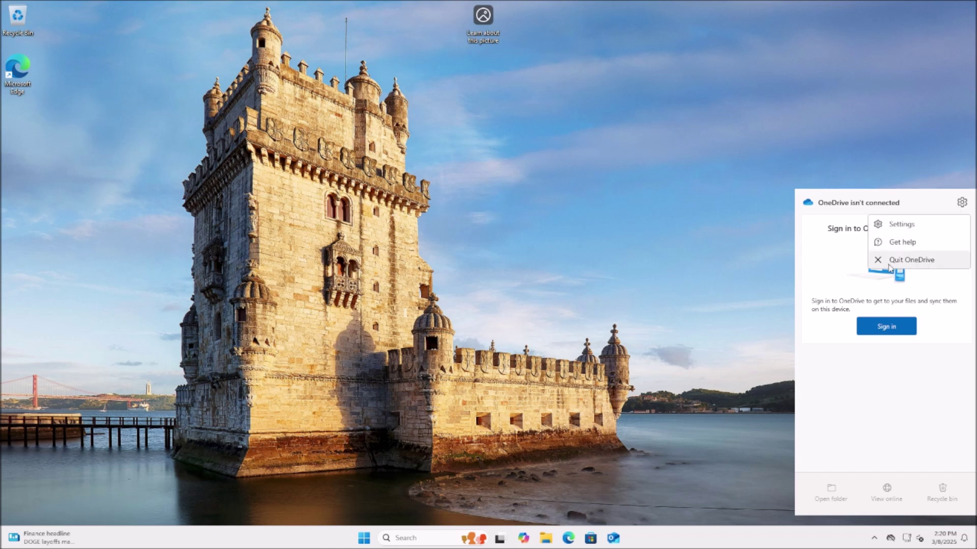
left_click(901, 224)
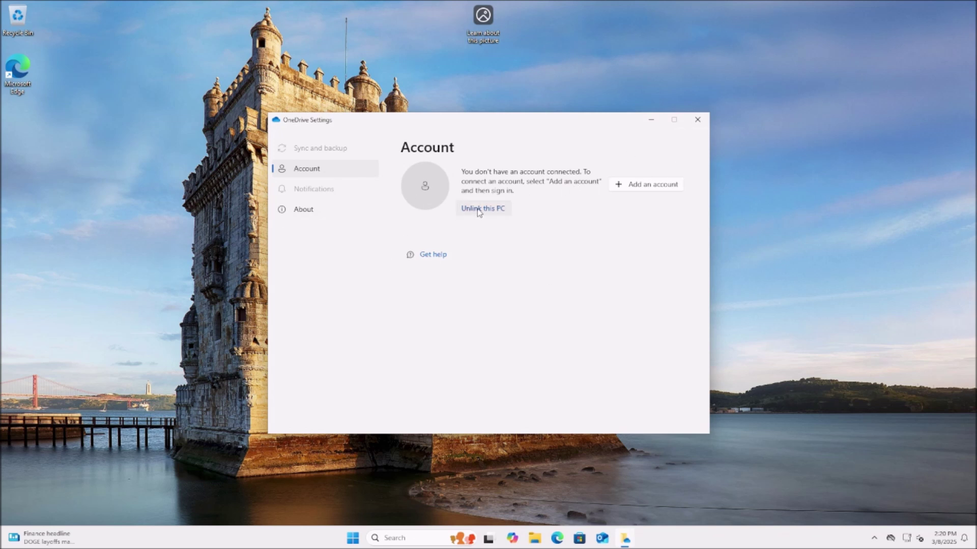
left_click(696, 121)
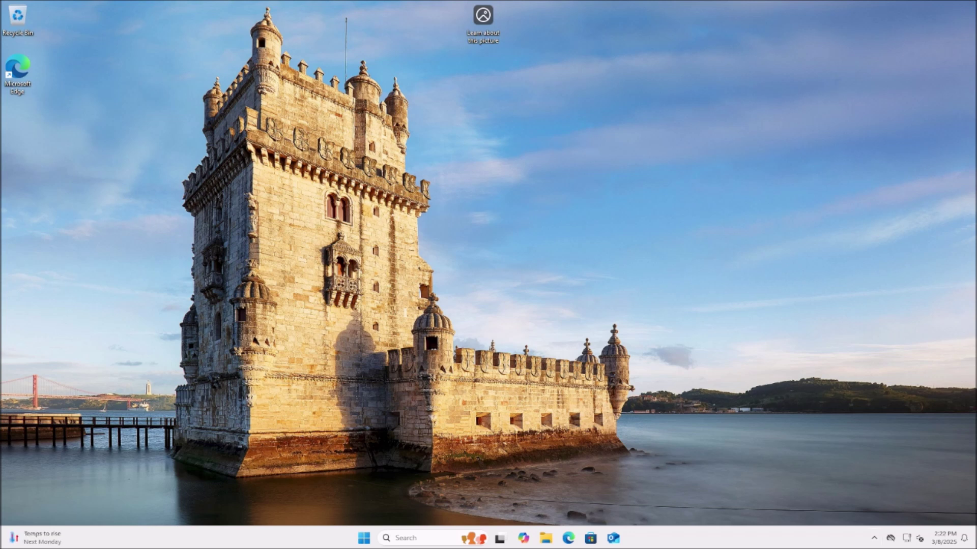
Open Windows Security's Virus & threat protection settings from the system tray.
left_click(874, 538)
left_click(875, 509)
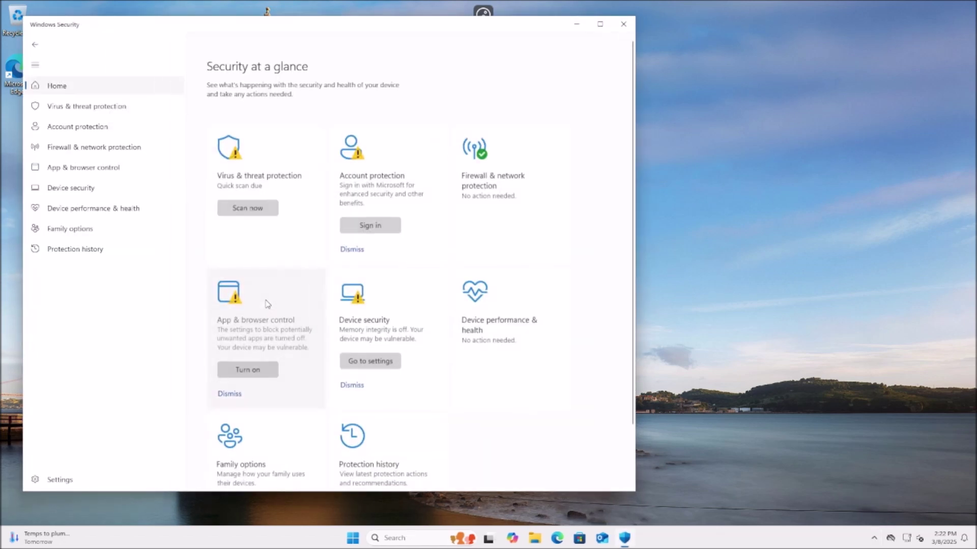
left_click(278, 185)
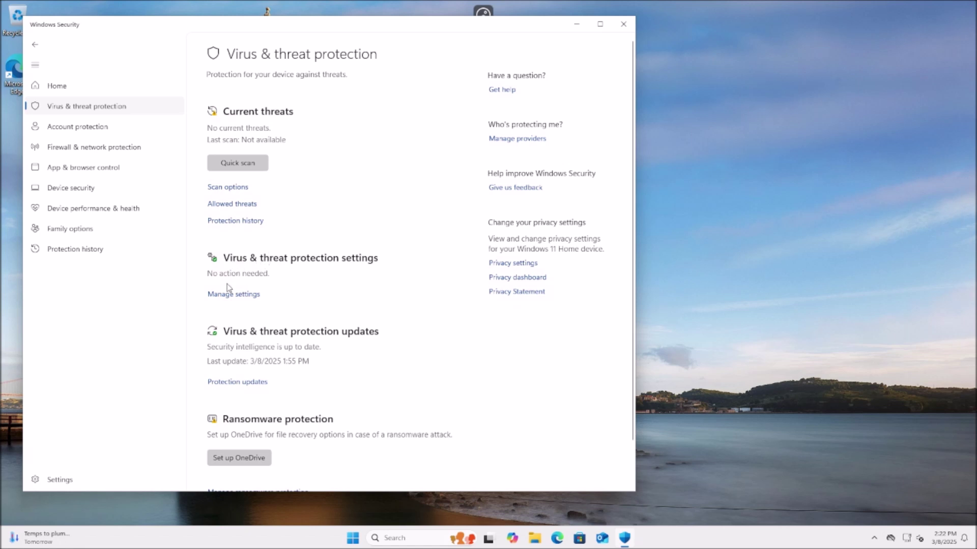
left_click(241, 295)
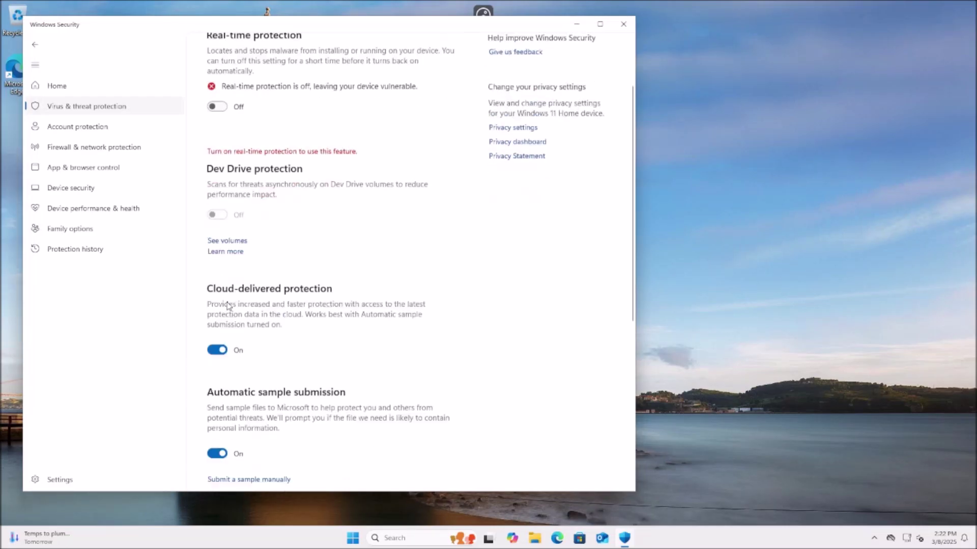
Switch off cloud-delivered protection, automatic sample submission and Tamper Protection.
left_click(217, 227)
scroll(252, 313, "down", 3)
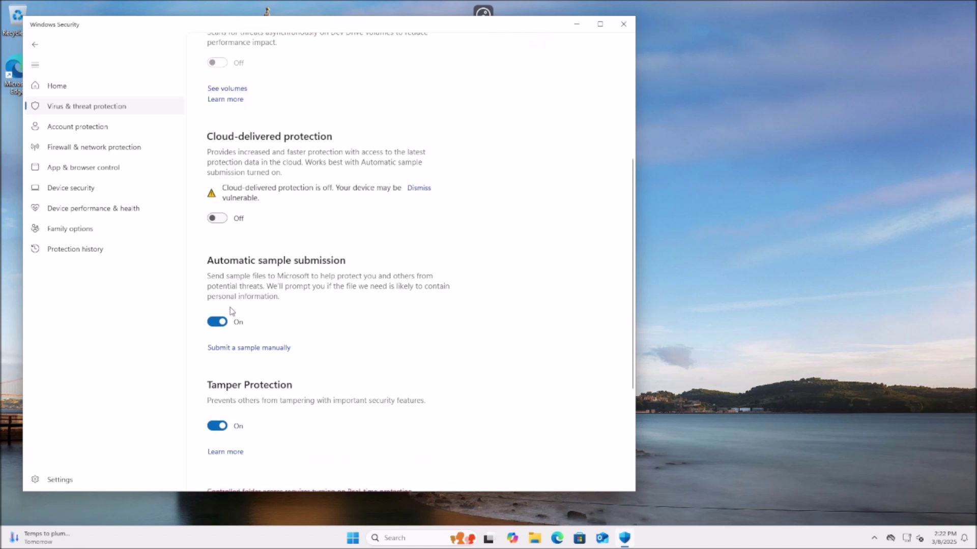
left_click(217, 283)
left_click(217, 410)
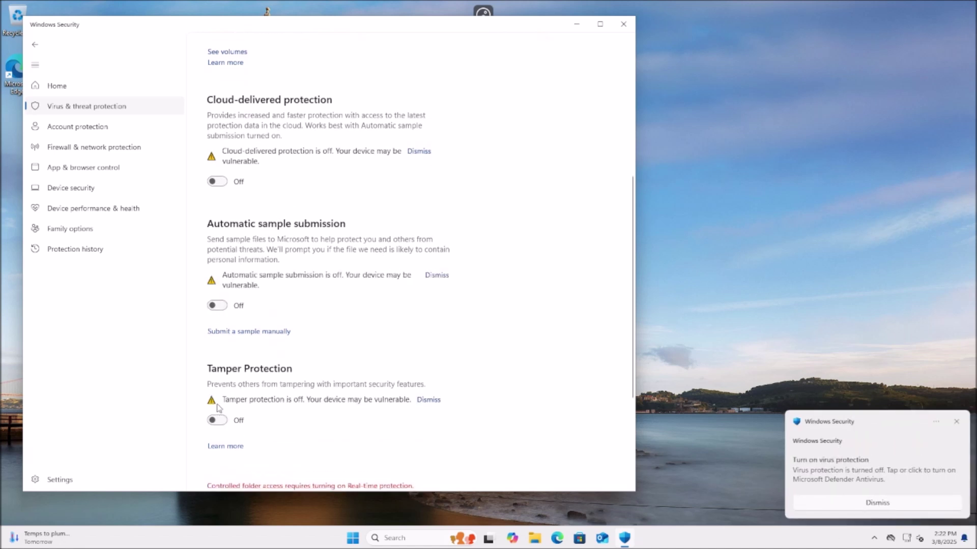
scroll(312, 349, "up", 5)
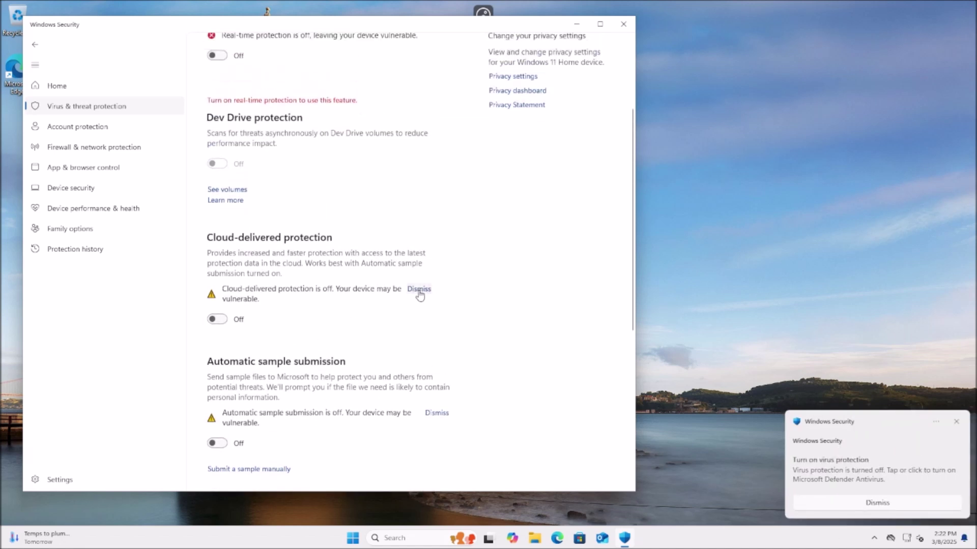
Dismiss the warnings for cloud-delivered protection, sample submission and Tamper Protection.
left_click(420, 290)
scroll(420, 296, "down", 5)
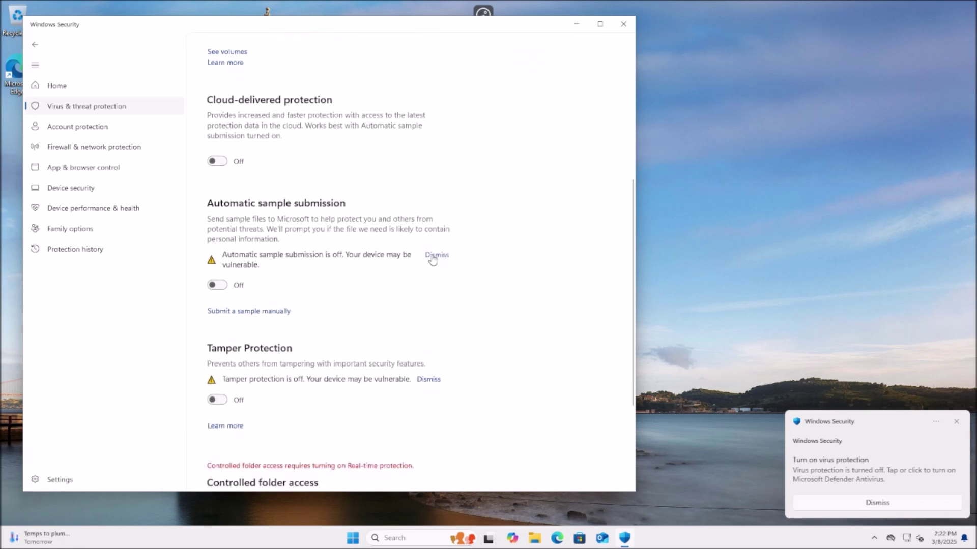
left_click(432, 260)
scroll(427, 277, "down", 3)
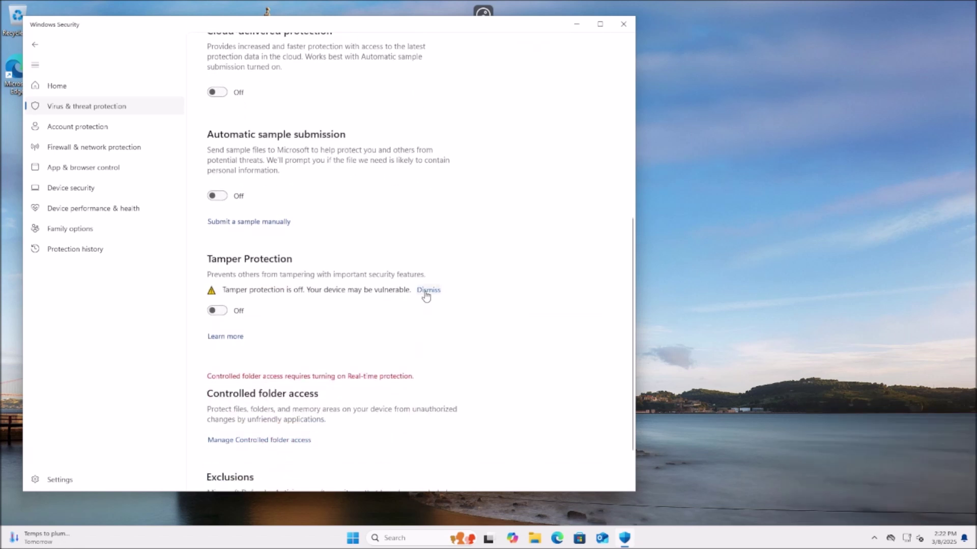
left_click(422, 291)
scroll(277, 275, "down", 2)
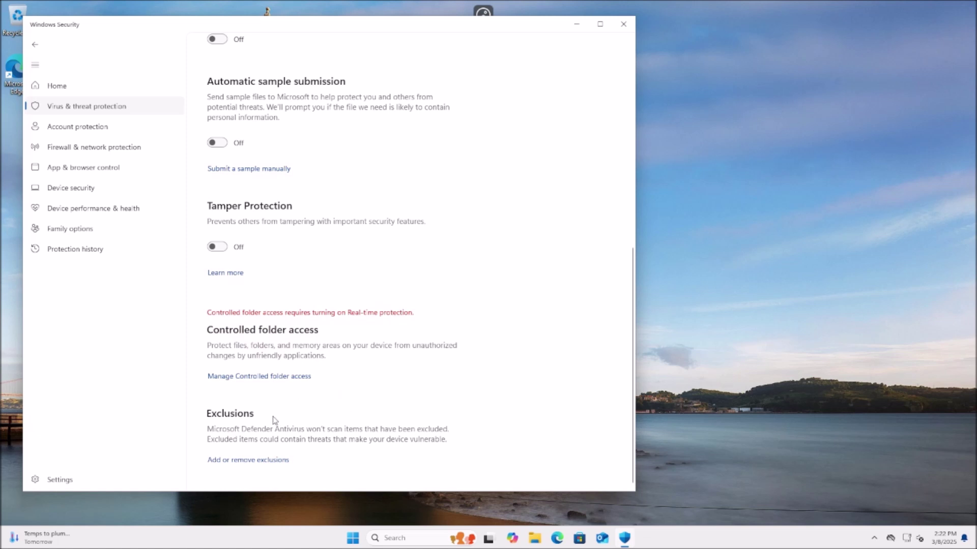
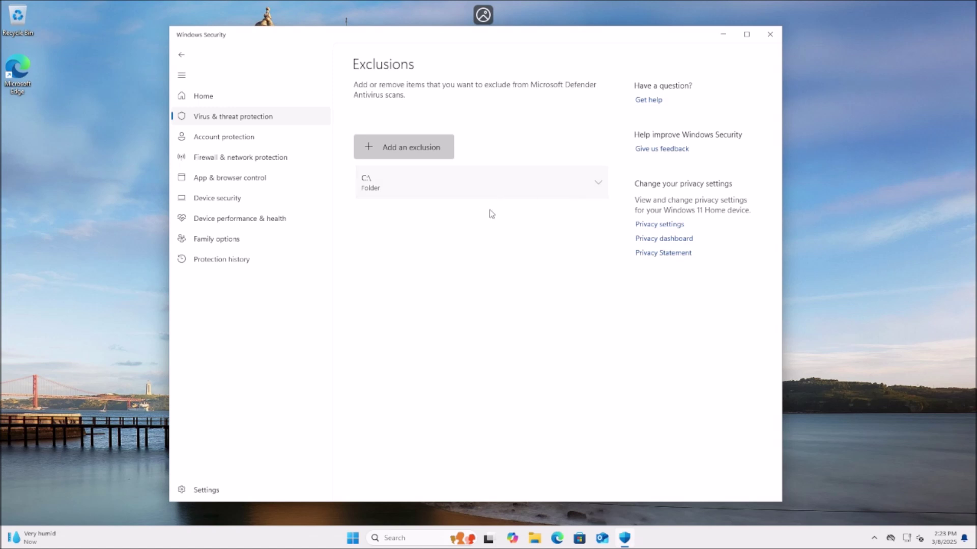
Review the C:\ folder exclusion entry, leaving it in place, and close Windows Security.
left_click(560, 194)
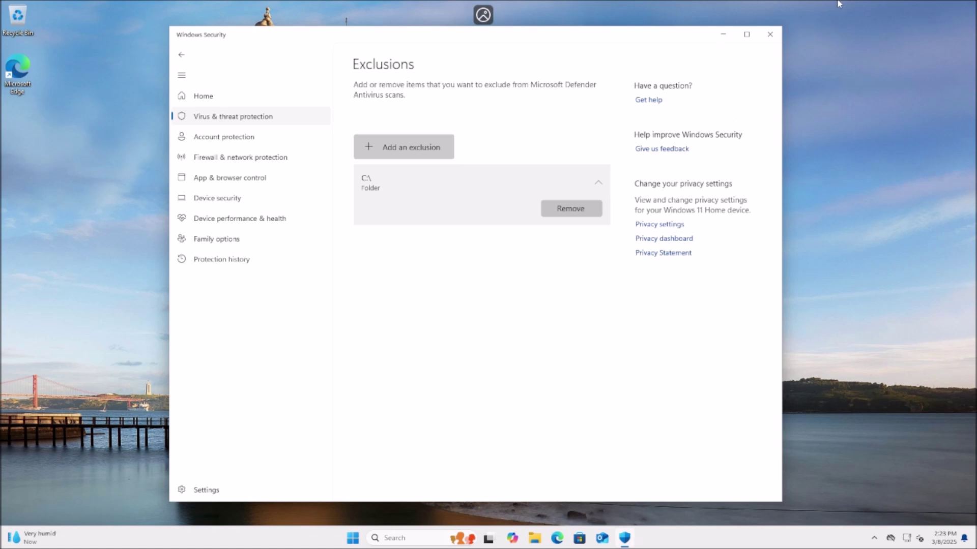
left_click(770, 35)
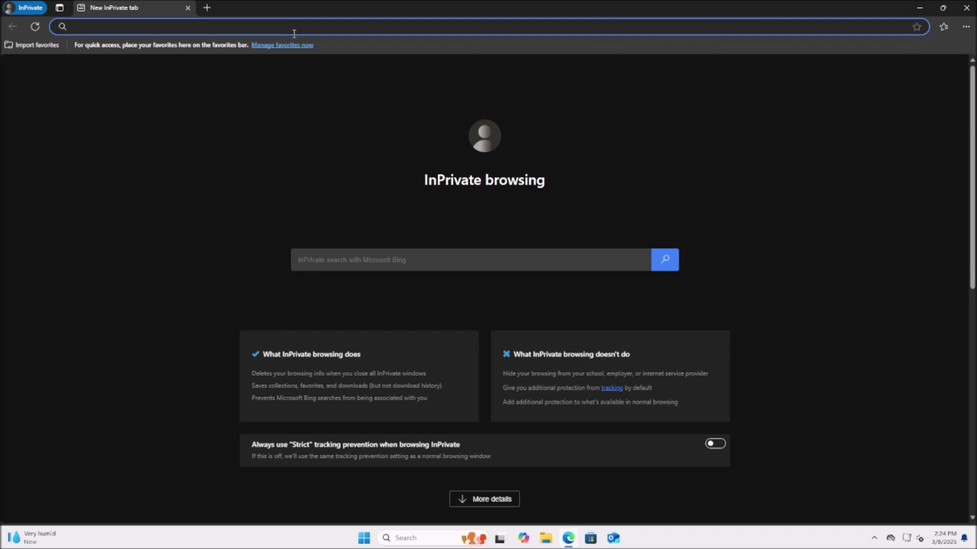
Load ravendevteam.org in the InPrivate tab and glance over the home page heading.
type("ravendevt")
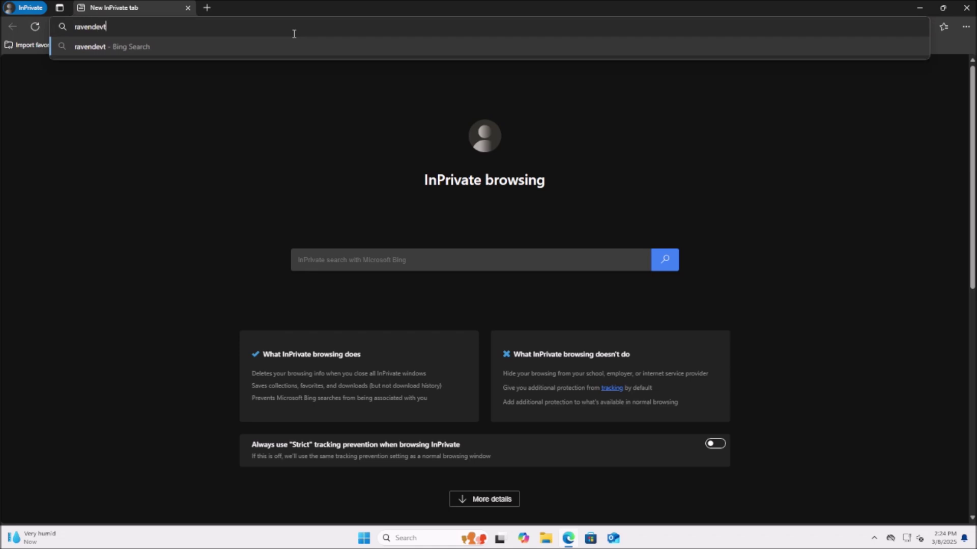
type("eam.org")
key("Return")
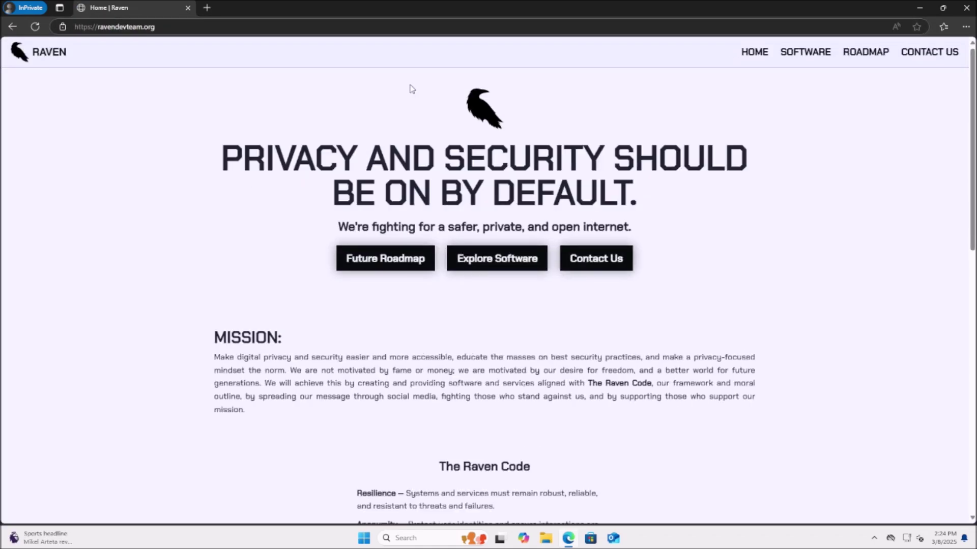
left_click_drag(228, 154, 665, 202)
left_click(664, 203)
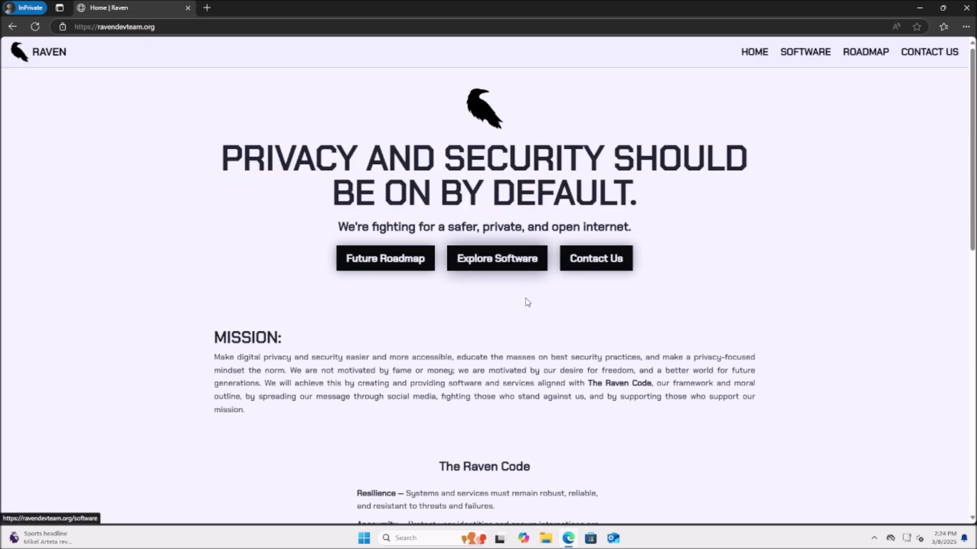
Open the Talon page from Raven's software list and scroll through it.
left_click(501, 262)
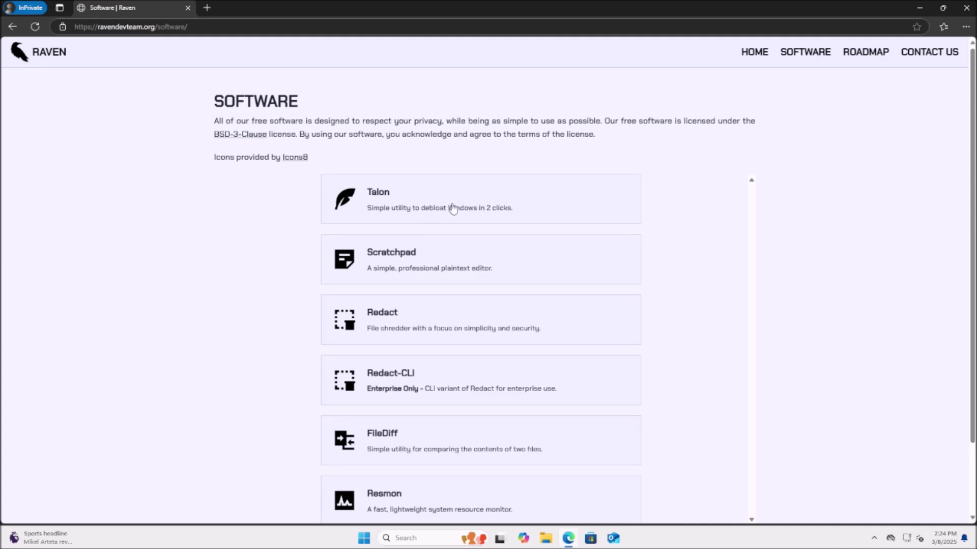
left_click(414, 206)
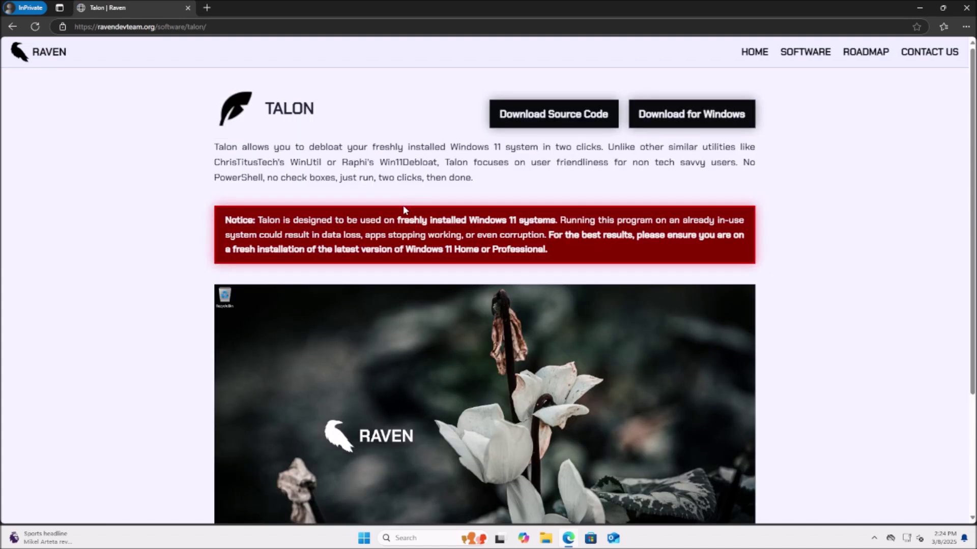
scroll(407, 214, "down", 2)
scroll(561, 371, "down", 1)
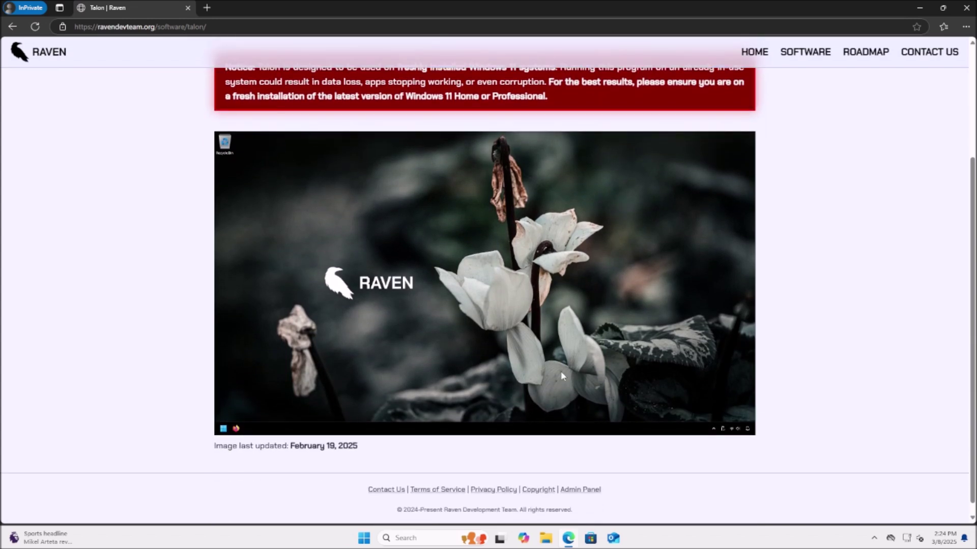
scroll(450, 343, "up", 3)
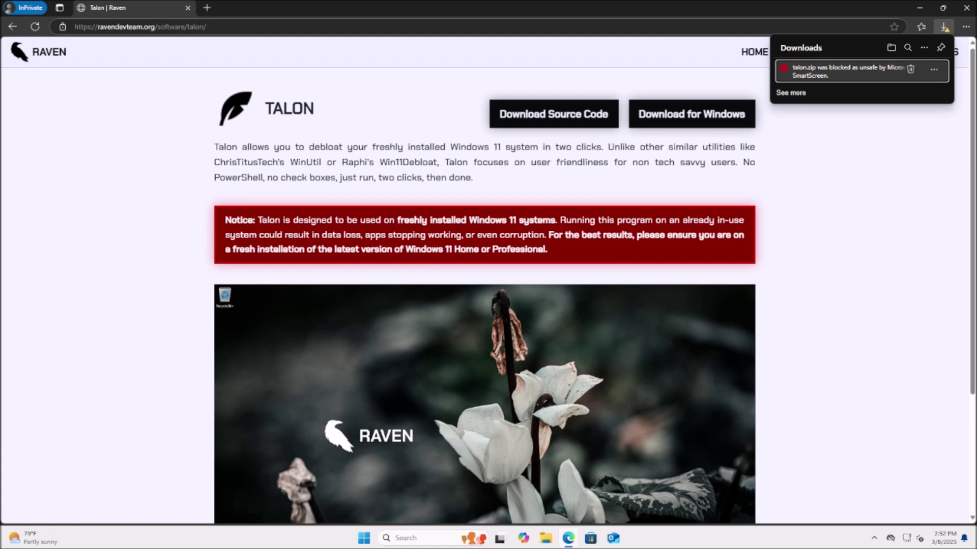
Choose Keep on the blocked talon.zip download.
left_click(933, 69)
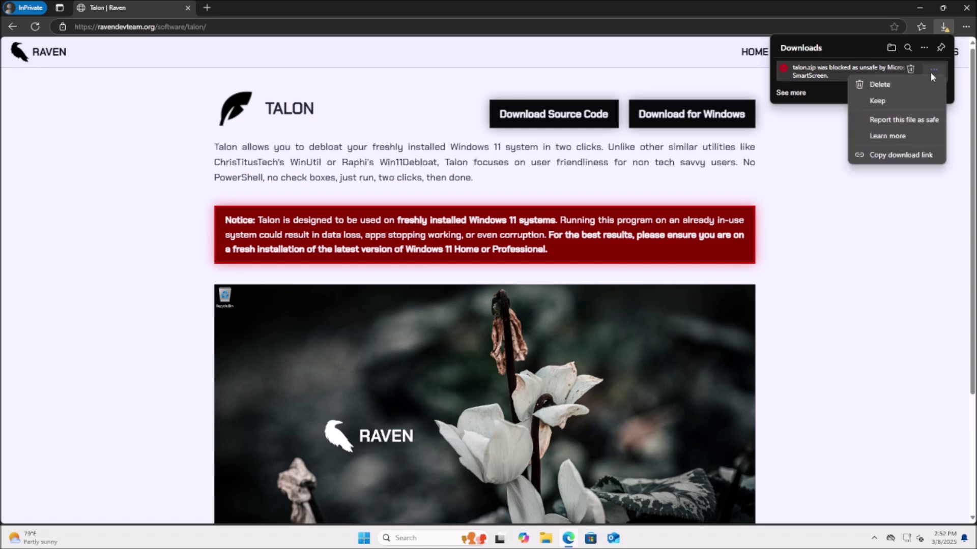
left_click(934, 69)
left_click(934, 69)
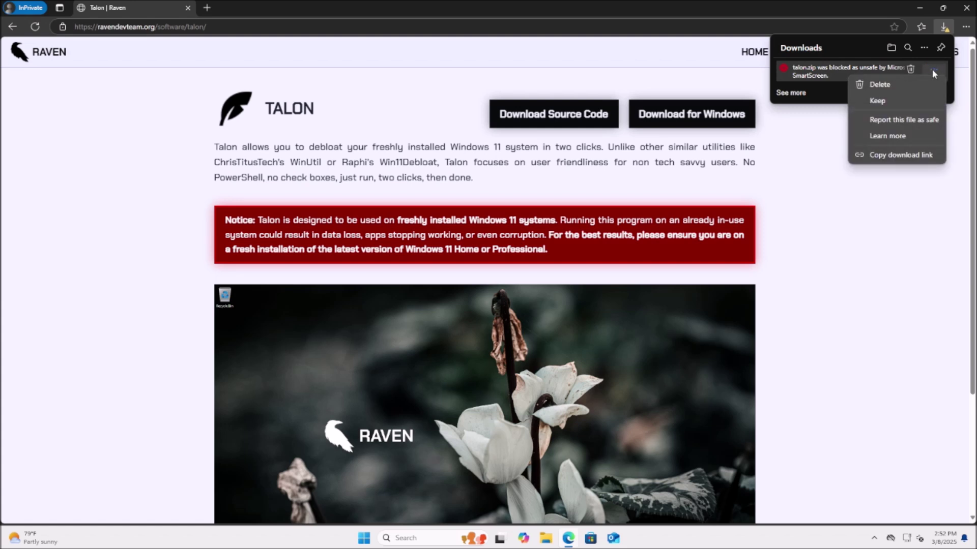
left_click(876, 101)
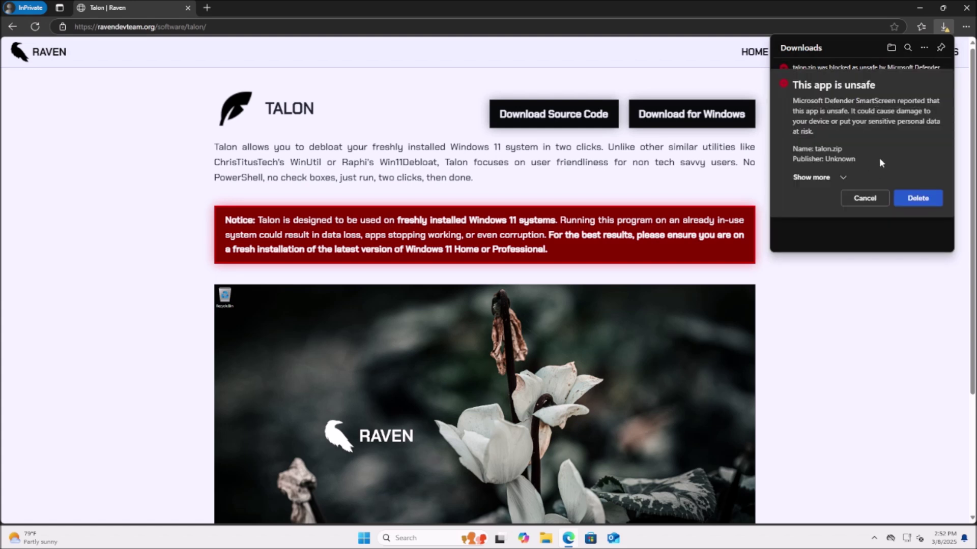
Keep the unsafe talon.zip anyway, show it in Downloads, and close Edge.
left_click(837, 177)
left_click(811, 182)
left_click(816, 178)
left_click(816, 193)
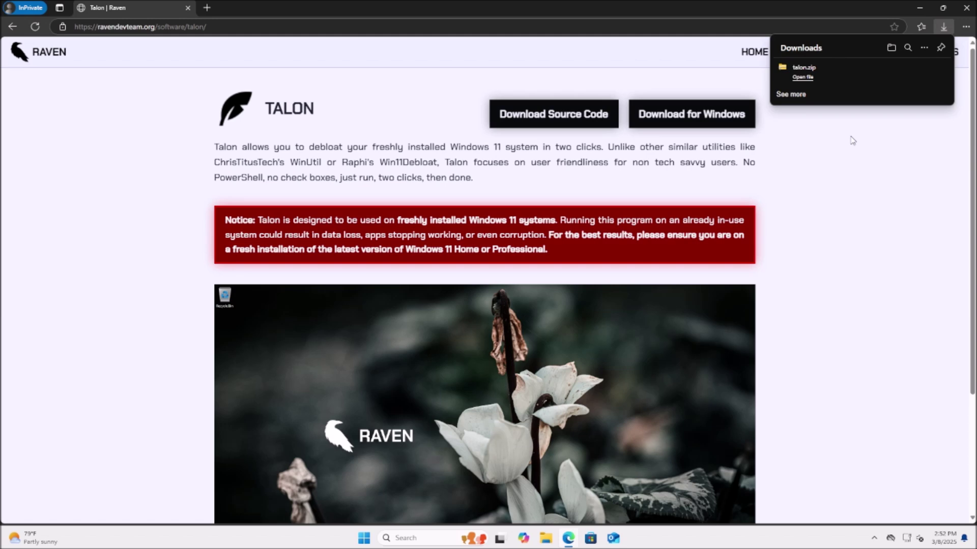
left_click(925, 70)
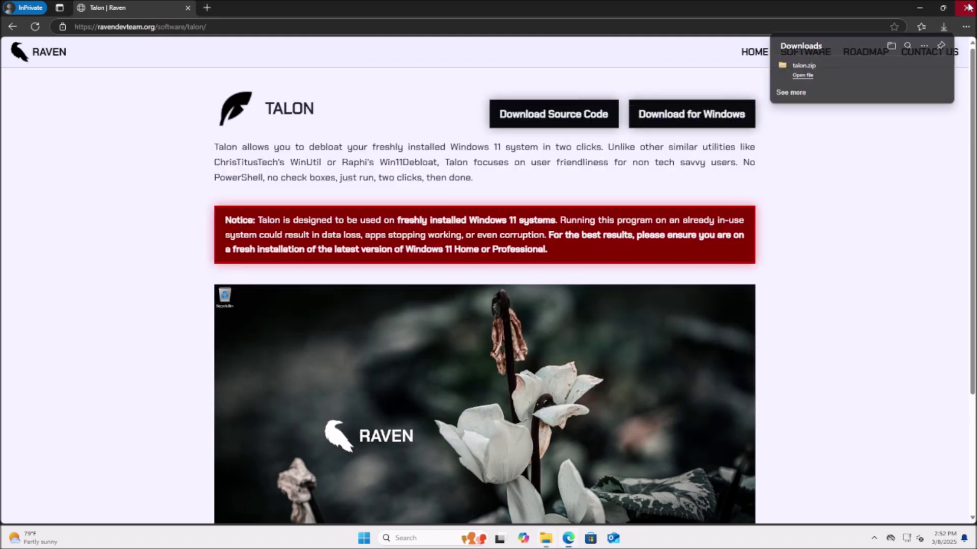
left_click(969, 7)
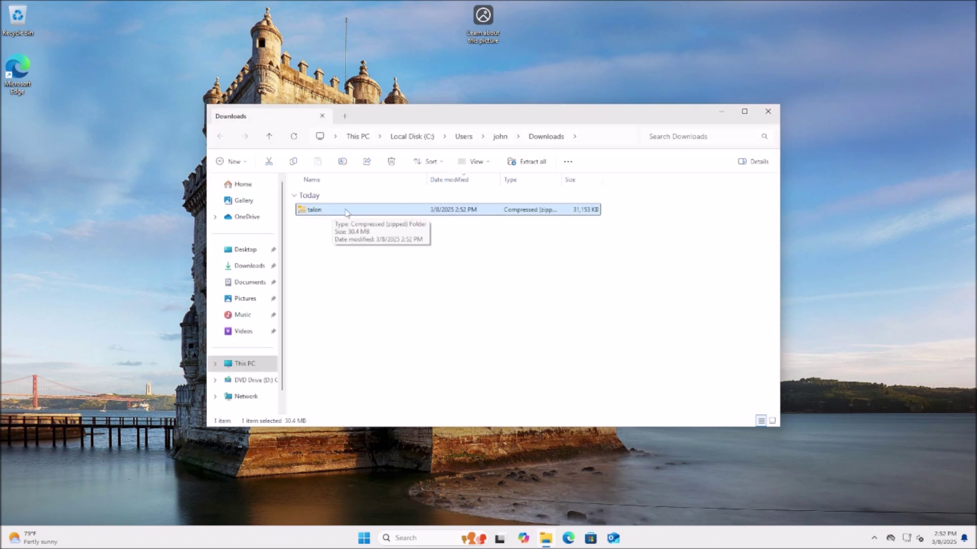
Open talon.zip, copy the talon application onto the desktop, and close the archive window.
double_click(328, 212)
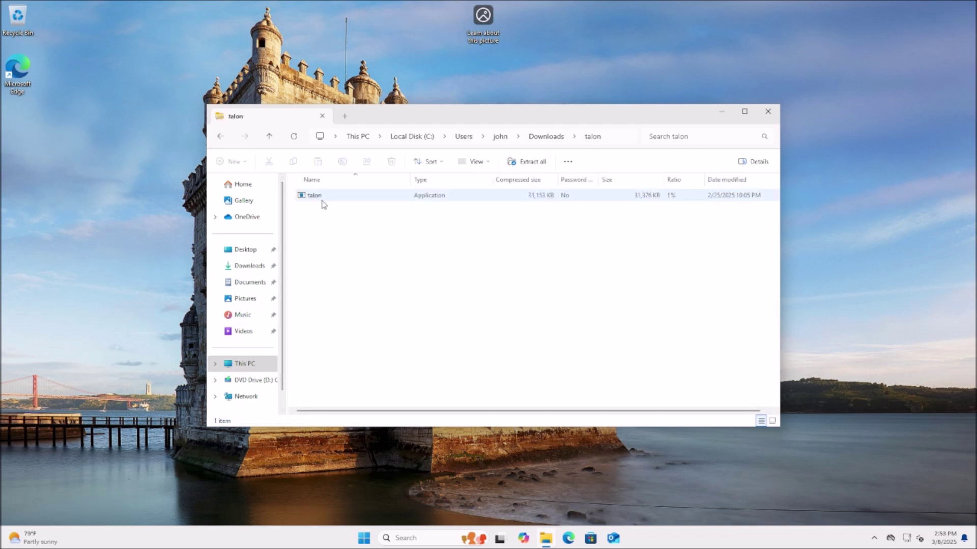
left_click_drag(323, 201, 30, 118)
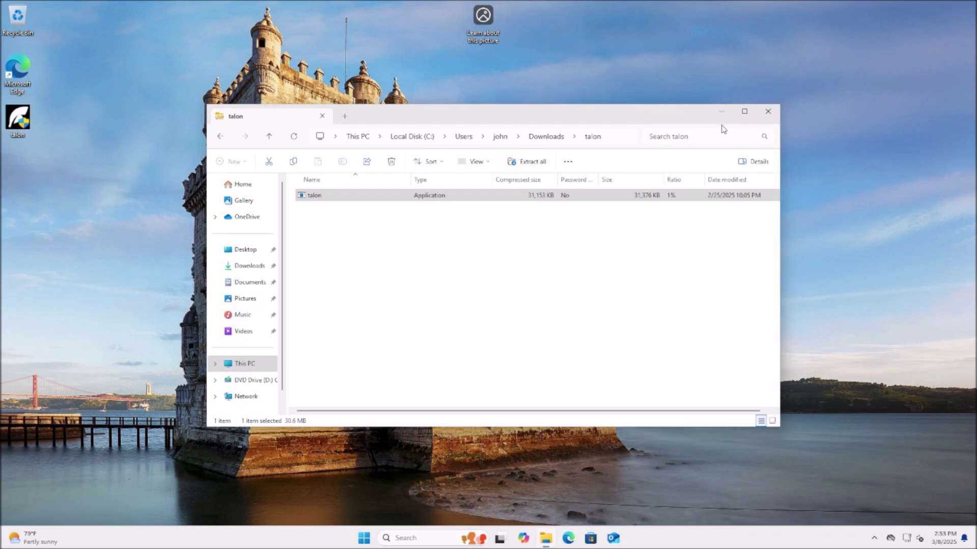
left_click(768, 111)
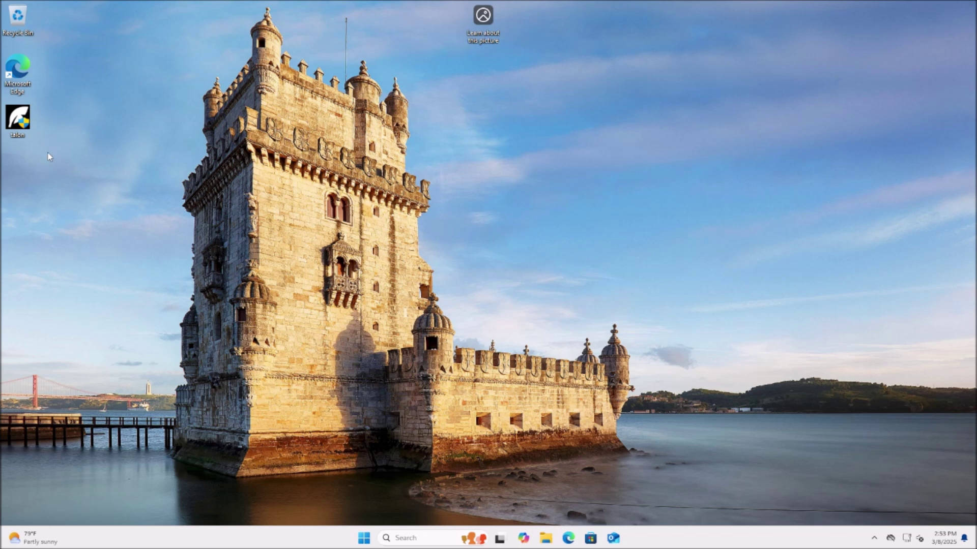
Launch talon.exe from the desktop, running it despite the unknown-publisher malicious-file warning.
double_click(20, 122)
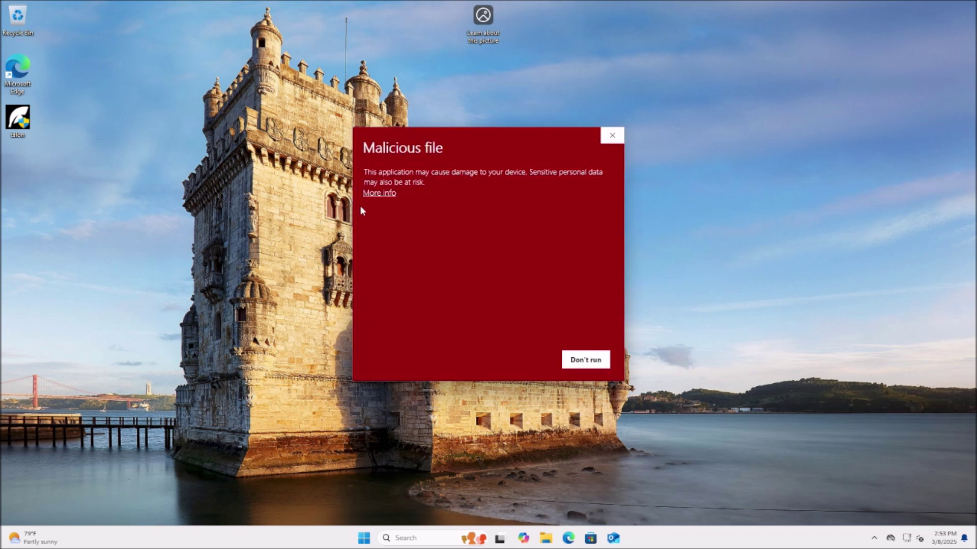
left_click(385, 195)
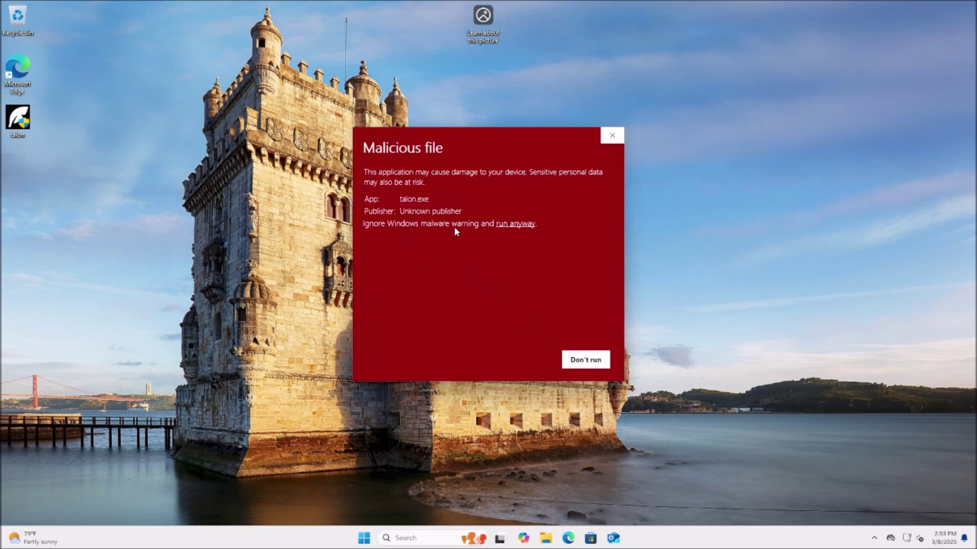
left_click(514, 225)
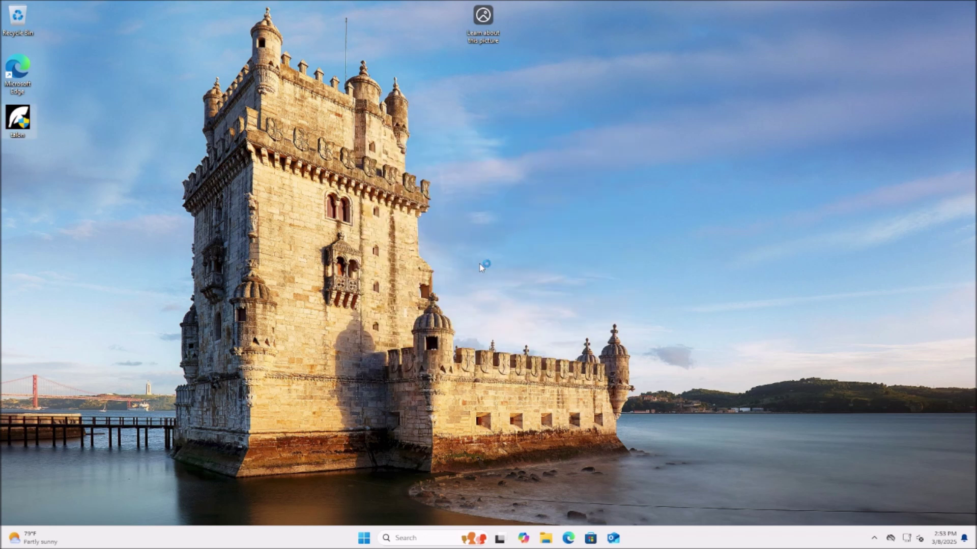
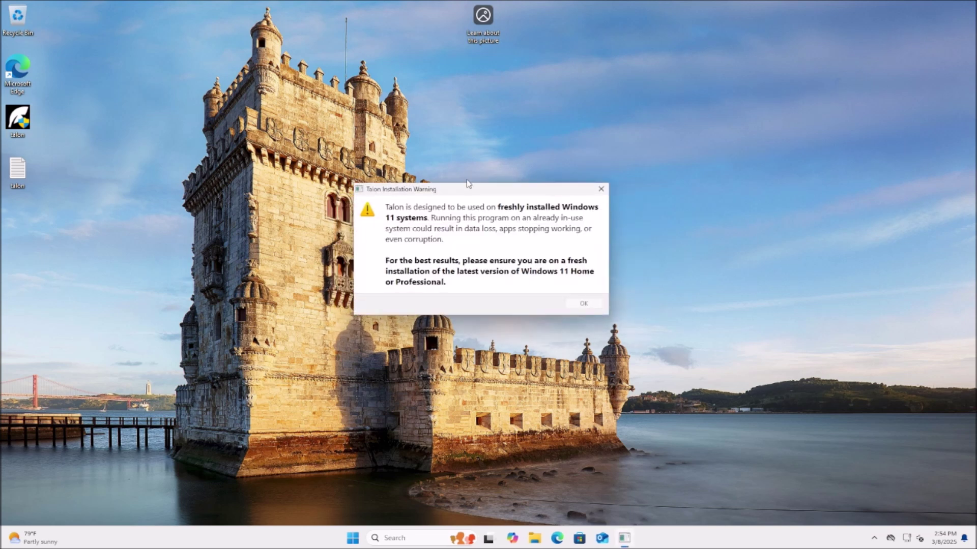
Move the Talon Installation Warning aside and acknowledge it to reach the browser choice screen.
left_click_drag(509, 191, 572, 202)
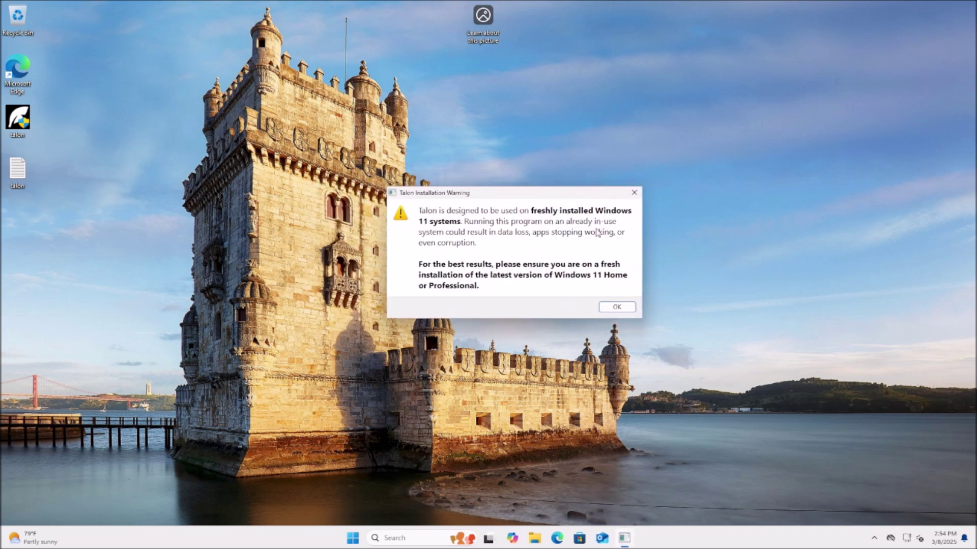
left_click(616, 309)
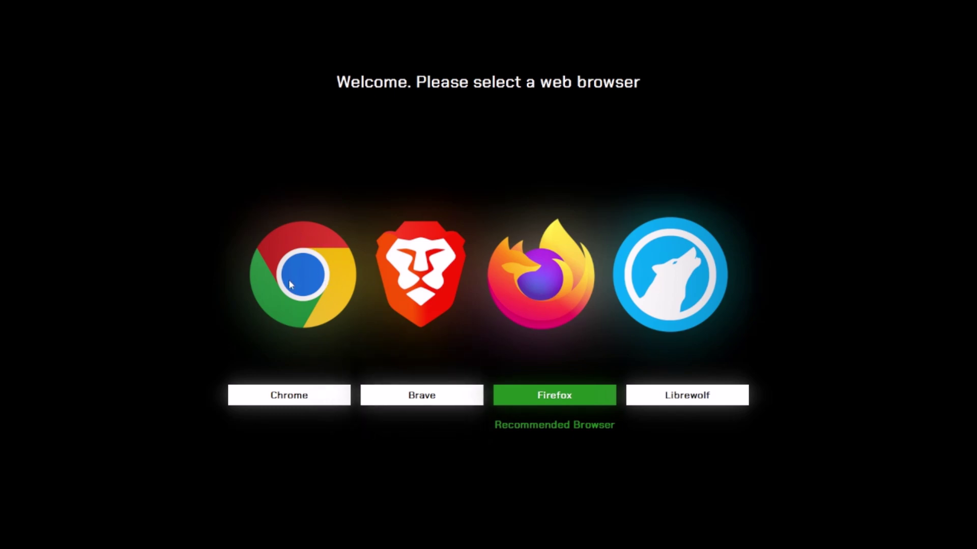
Choose Brave as the web browser and decline the Raven software offer.
left_click(420, 402)
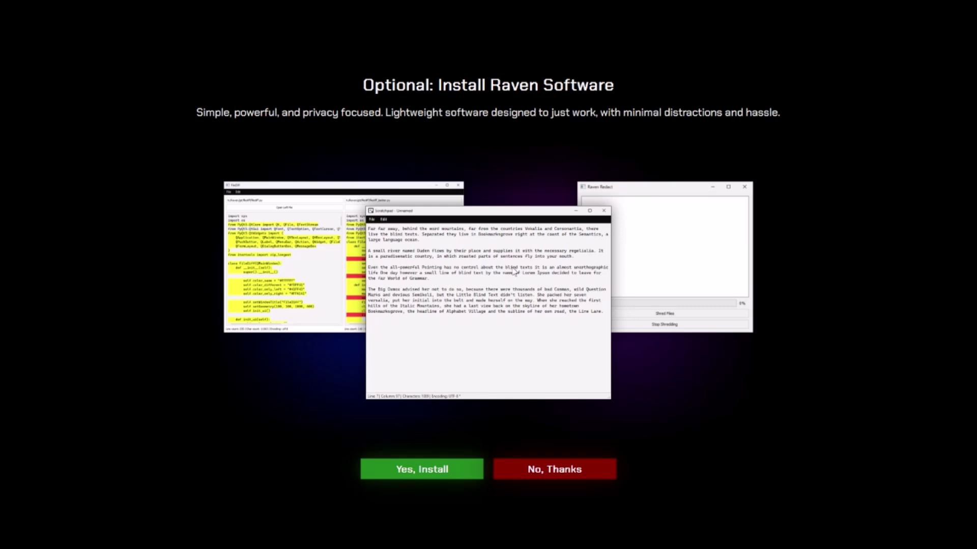
left_click(541, 472)
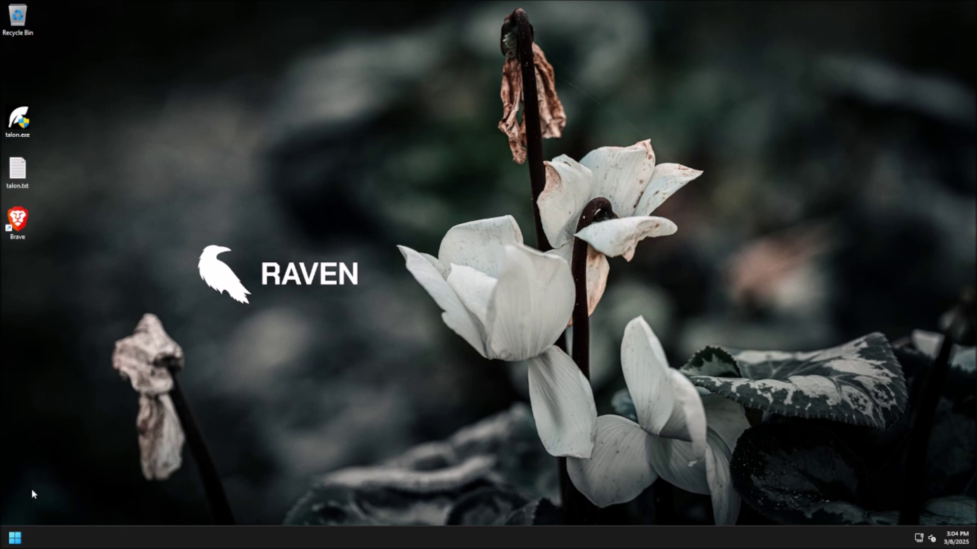
Browse the Start menu's All apps list, then return to the pinned apps.
left_click(15, 538)
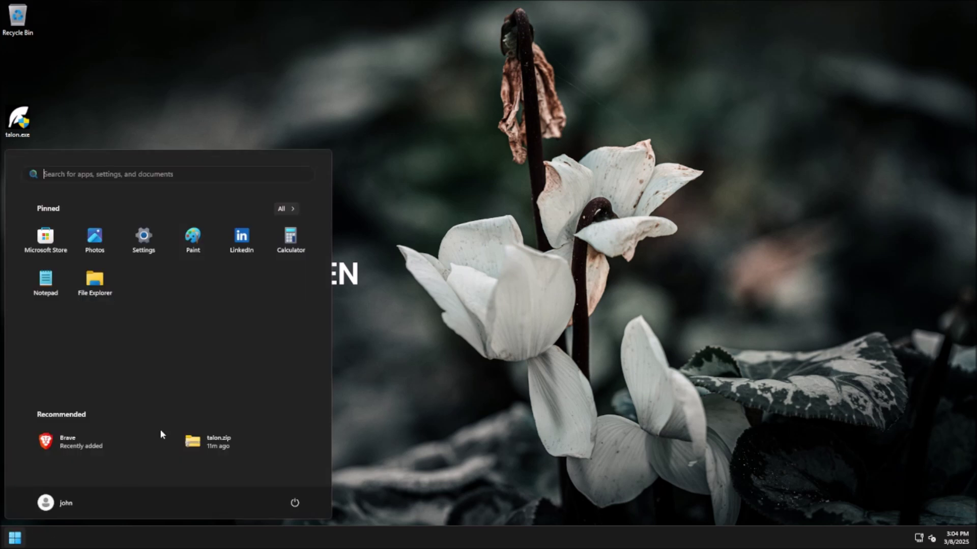
left_click(283, 211)
scroll(103, 276, "down", 7)
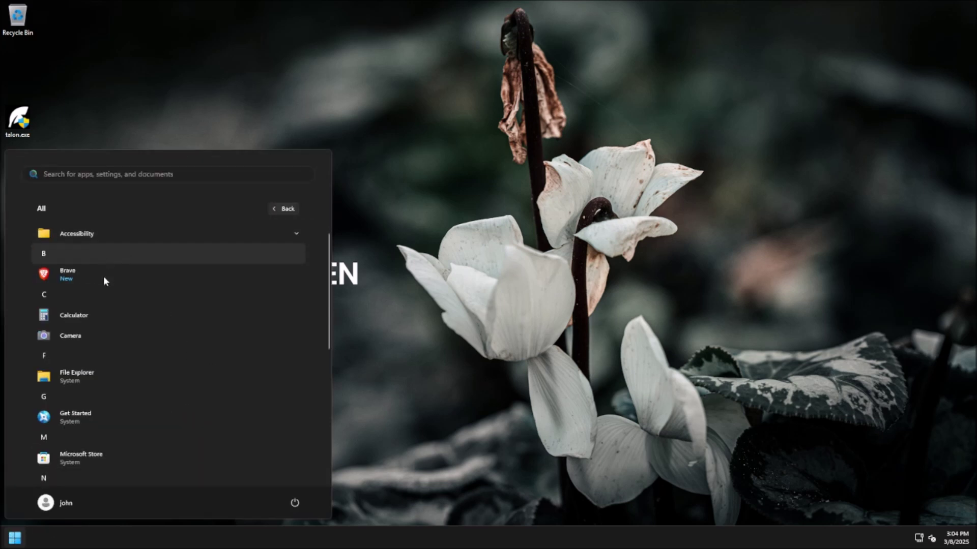
scroll(148, 360, "up", 7)
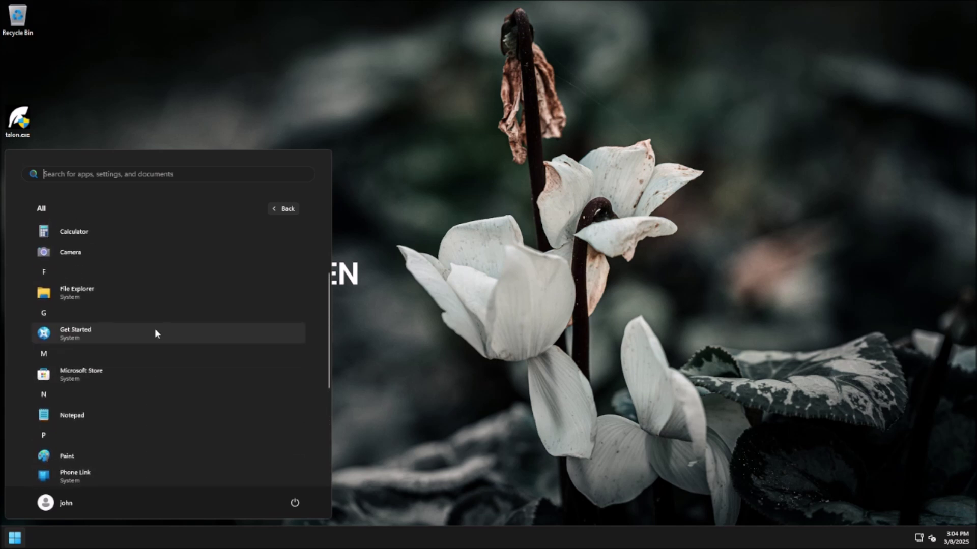
left_click(288, 210)
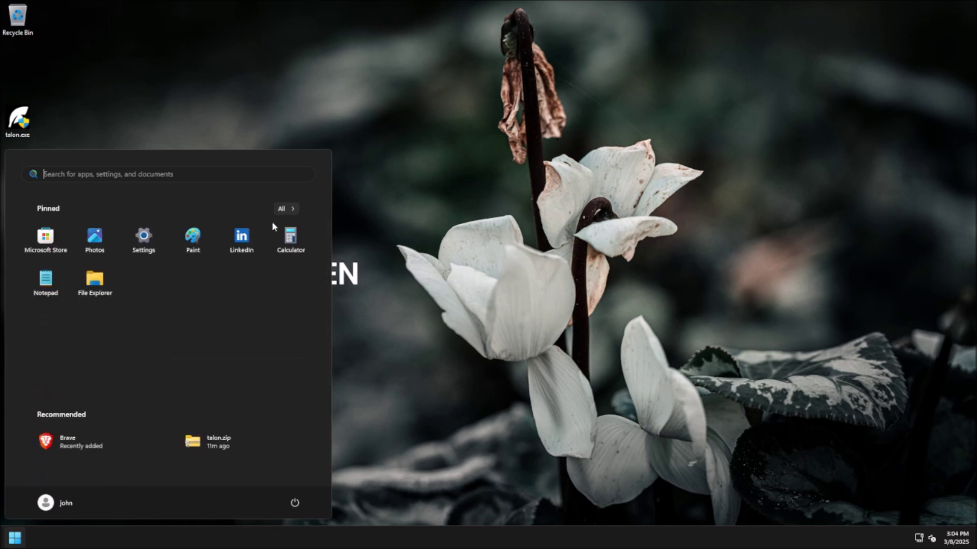
Uninstall the pinned LinkedIn app, then close Start and bring up the taskbar menu.
right_click(246, 247)
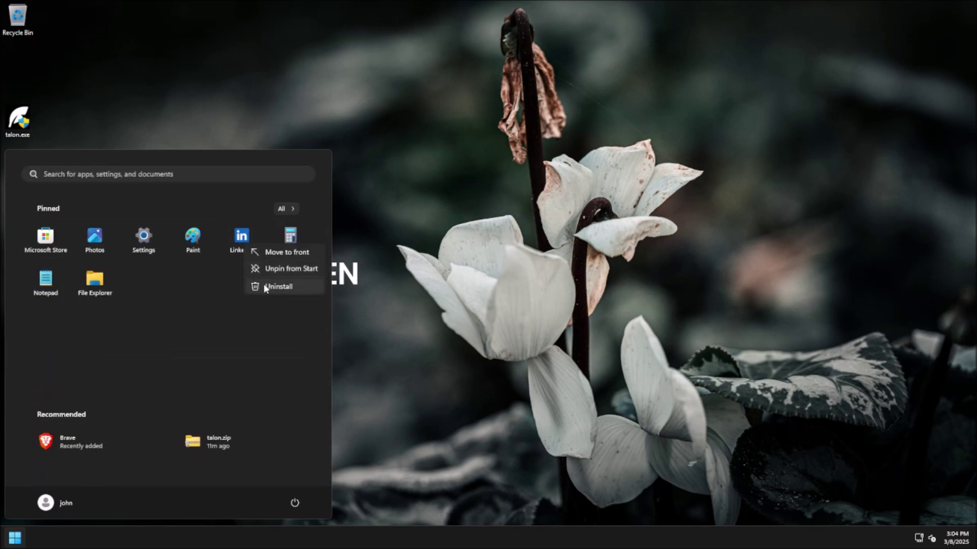
left_click(264, 287)
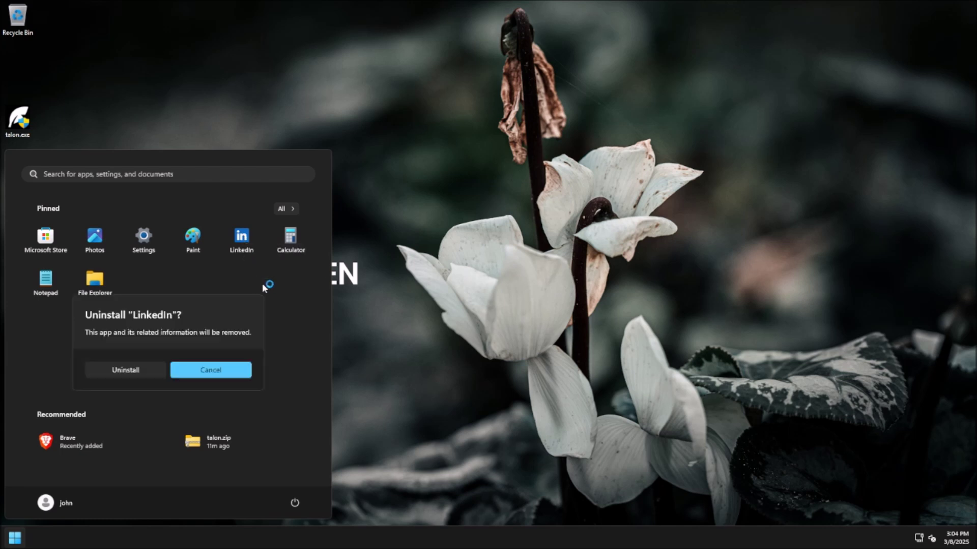
left_click(133, 368)
left_click(448, 277)
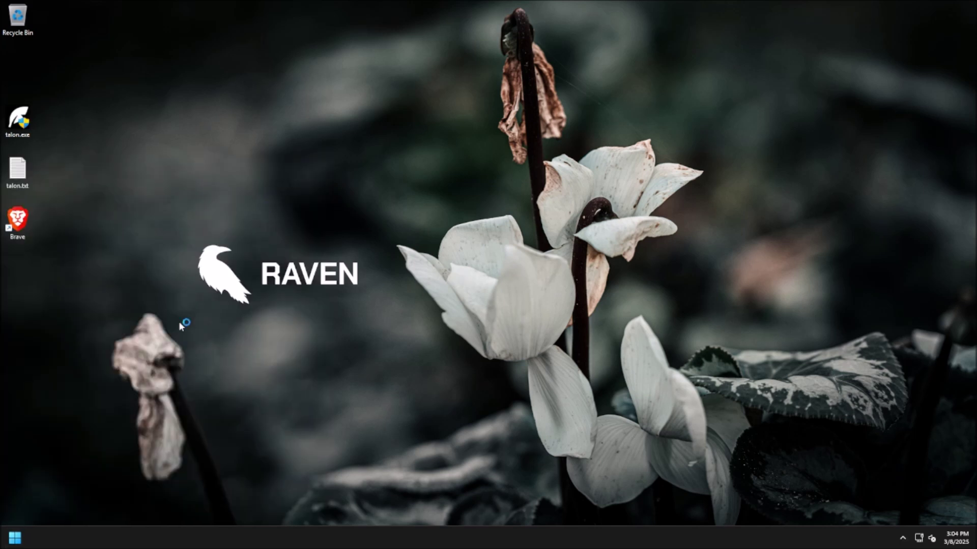
right_click(321, 538)
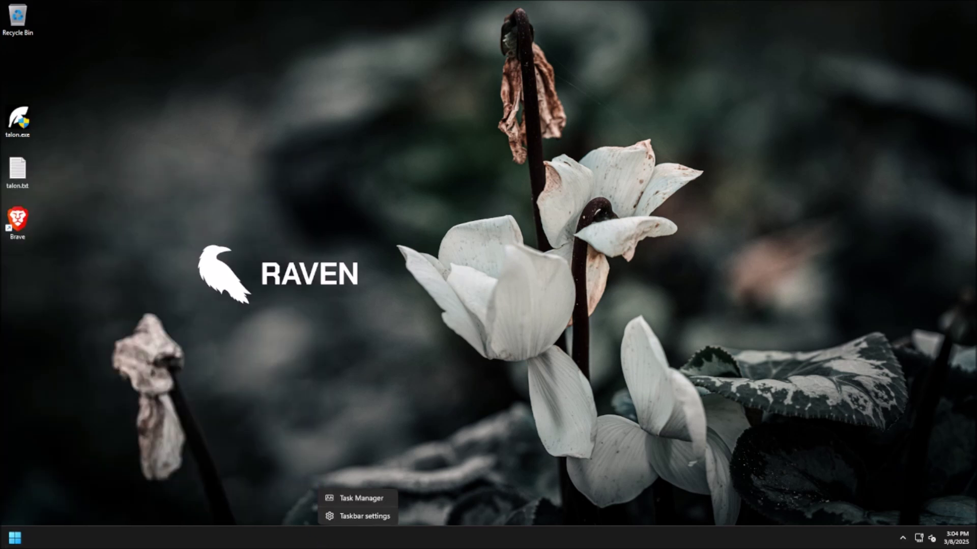
left_click(349, 499)
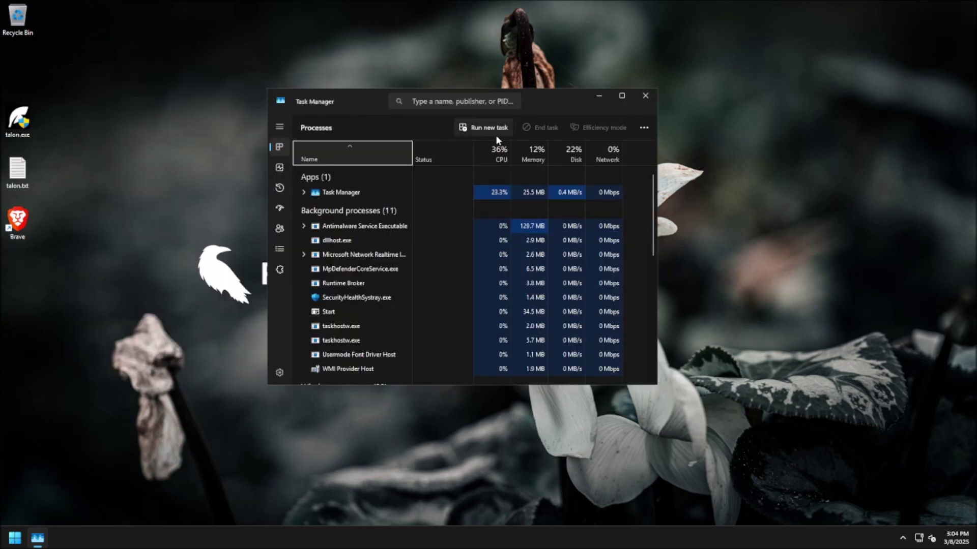
left_click(280, 168)
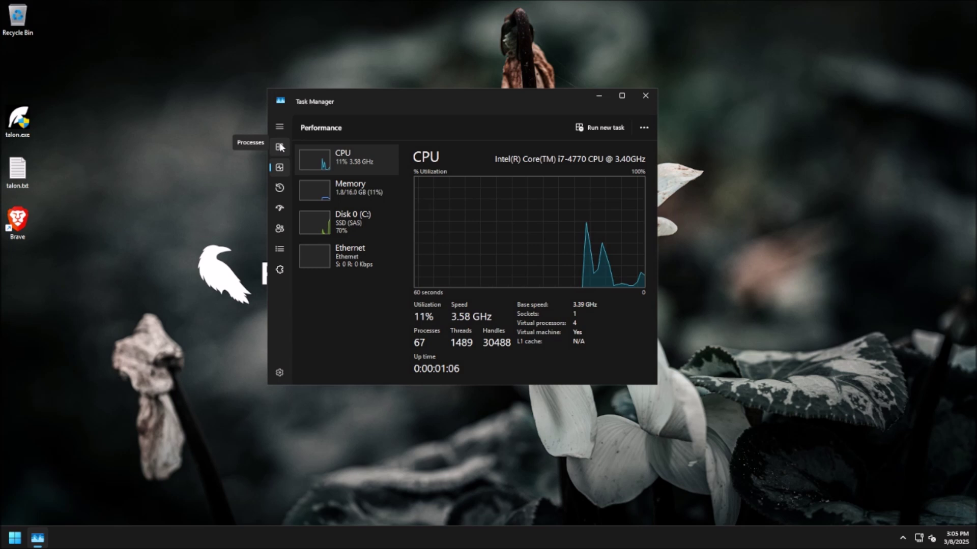
left_click(280, 147)
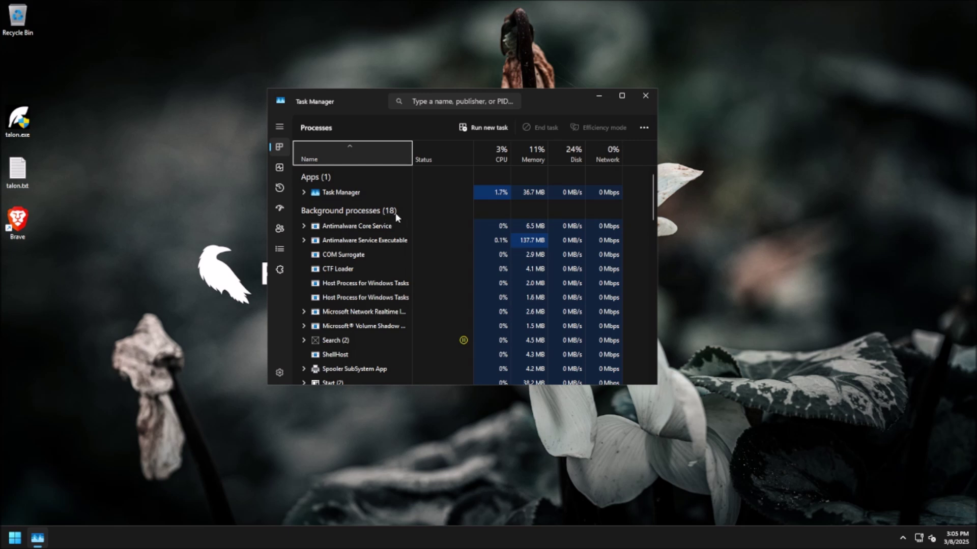
scroll(483, 264, "down", 2)
scroll(399, 243, "up", 2)
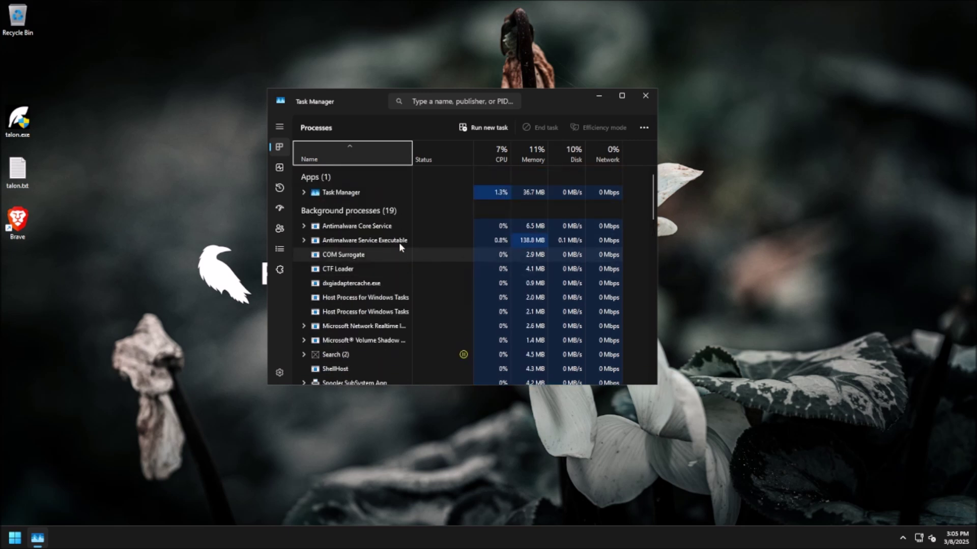
scroll(390, 238, "down", 4)
scroll(389, 314, "up", 4)
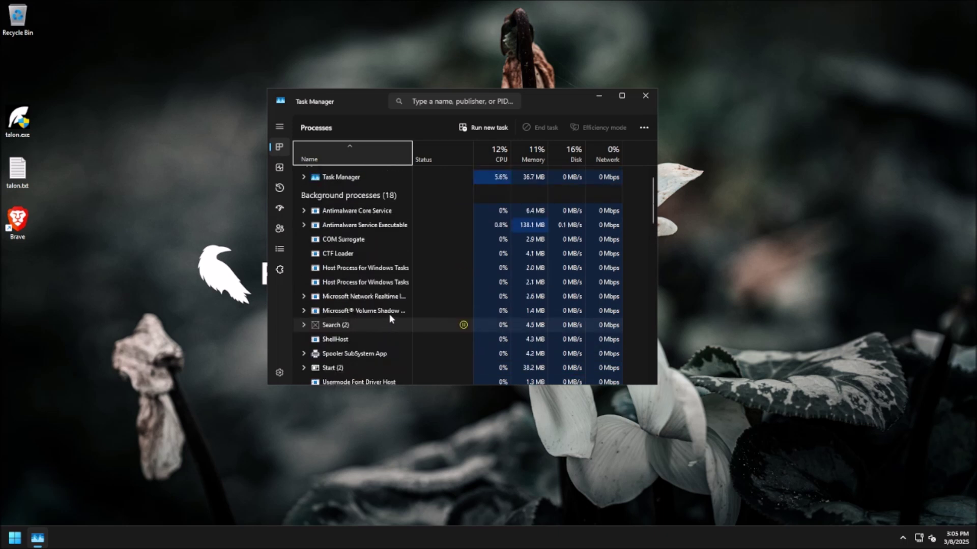
left_click(645, 96)
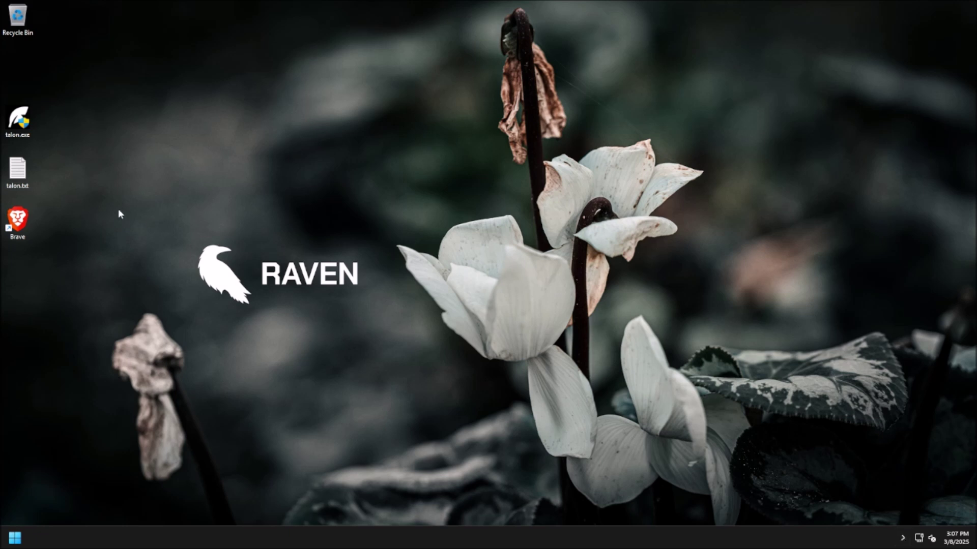
left_click(17, 222)
key("Return")
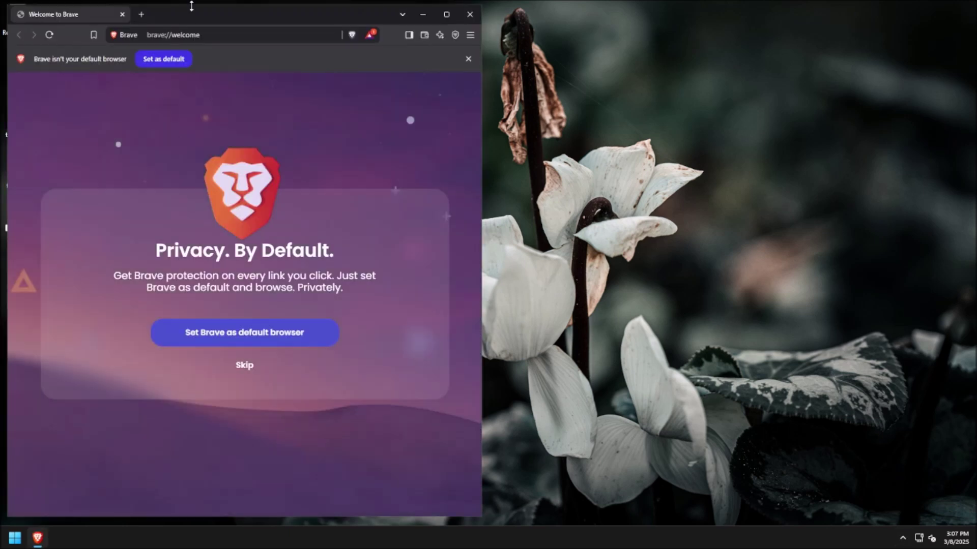
left_click_drag(191, 7, 609, 15)
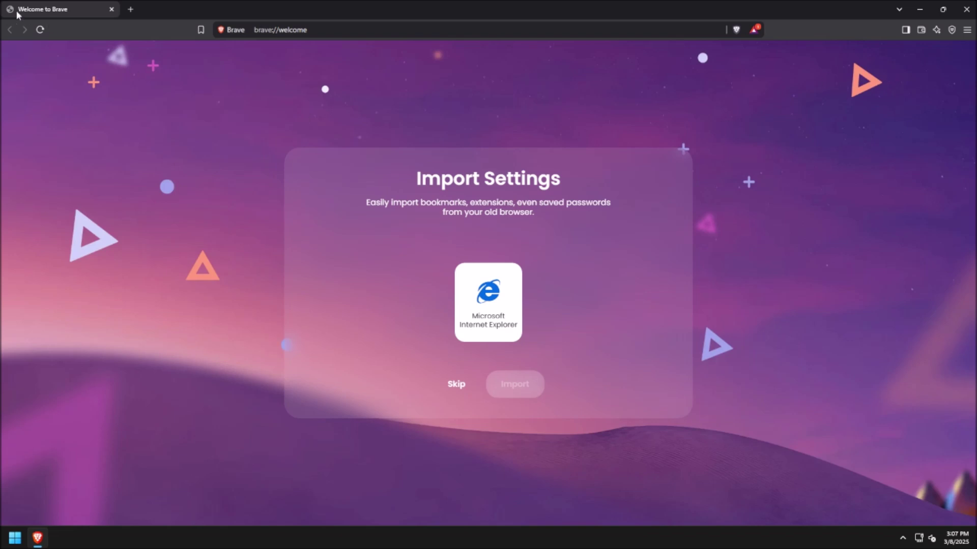
left_click(966, 9)
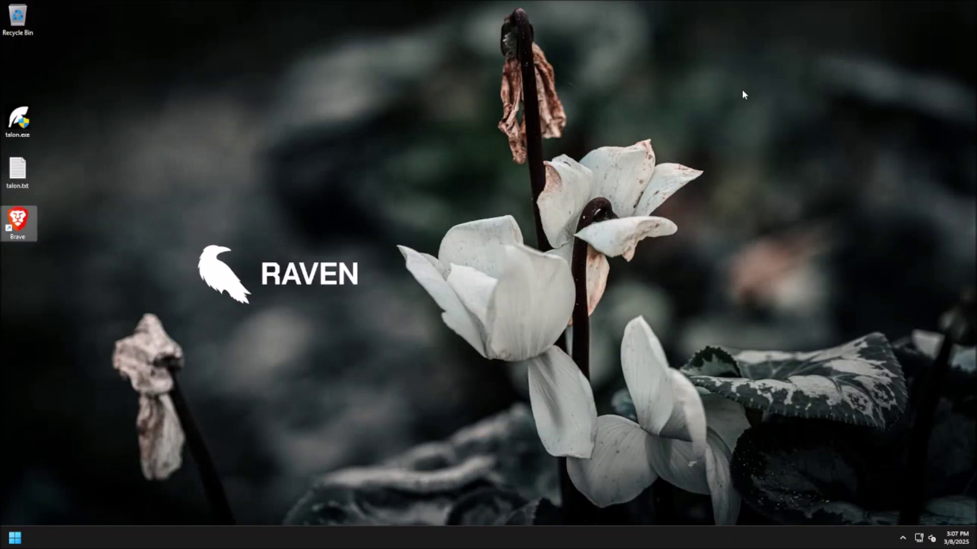
left_click(15, 537)
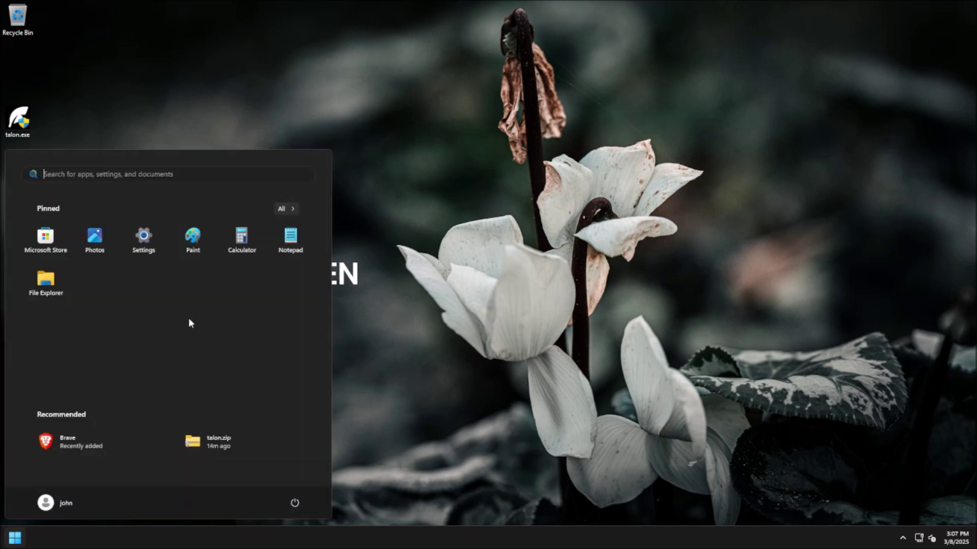
left_click(293, 239)
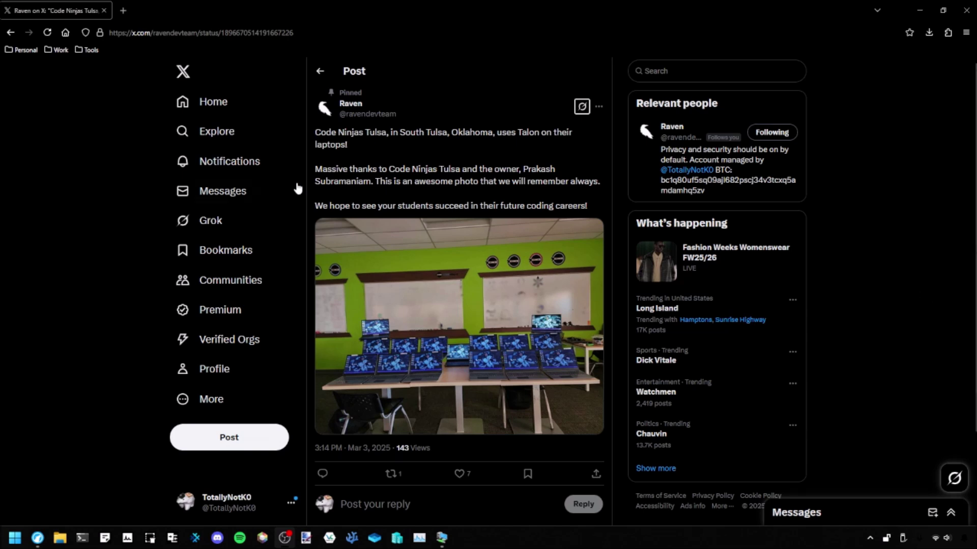
Open the post's classroom photo in full view, then in a new browser tab.
left_click_drag(310, 130, 458, 151)
left_click(457, 151)
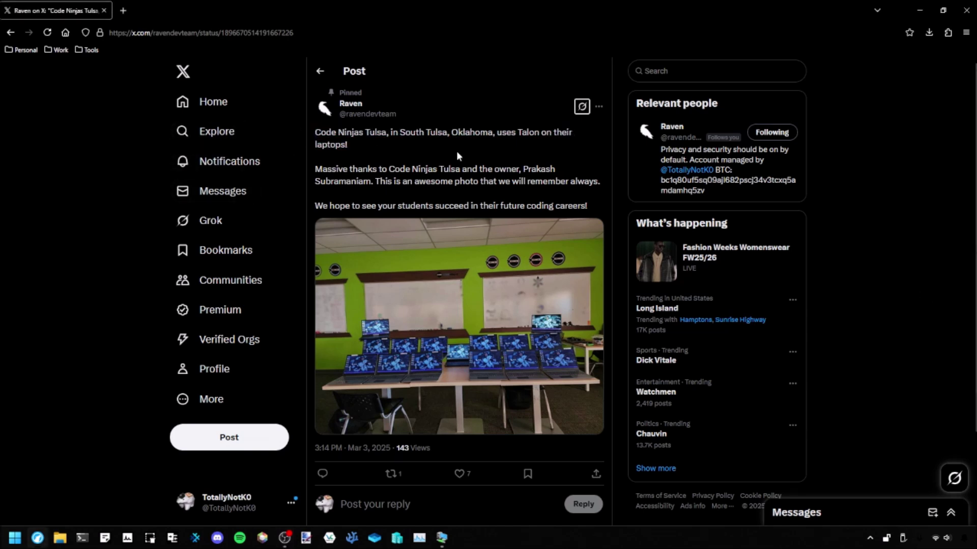
left_click(444, 302)
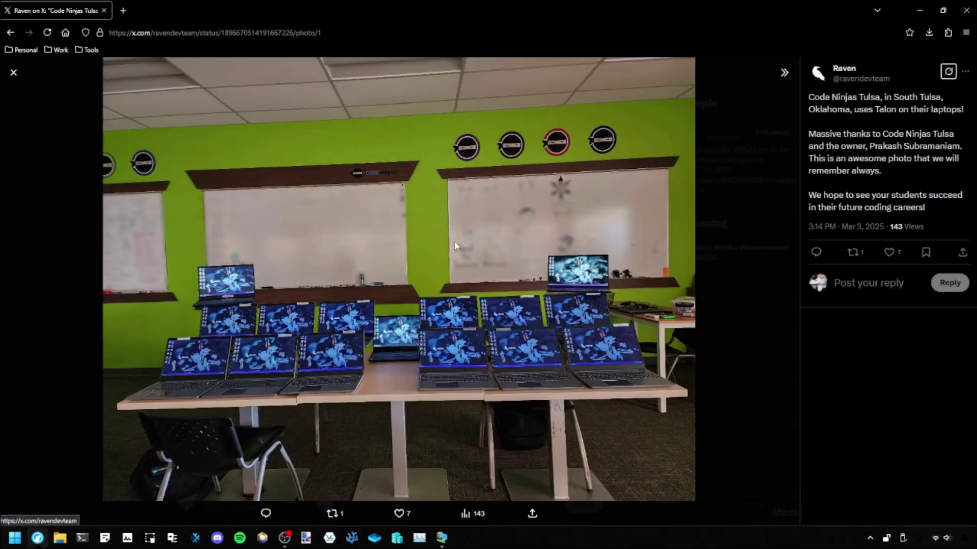
right_click(453, 242)
left_click(483, 250)
View the photo zoomed to full size, close its tab, and return to the Raven desktop.
left_click(158, 10)
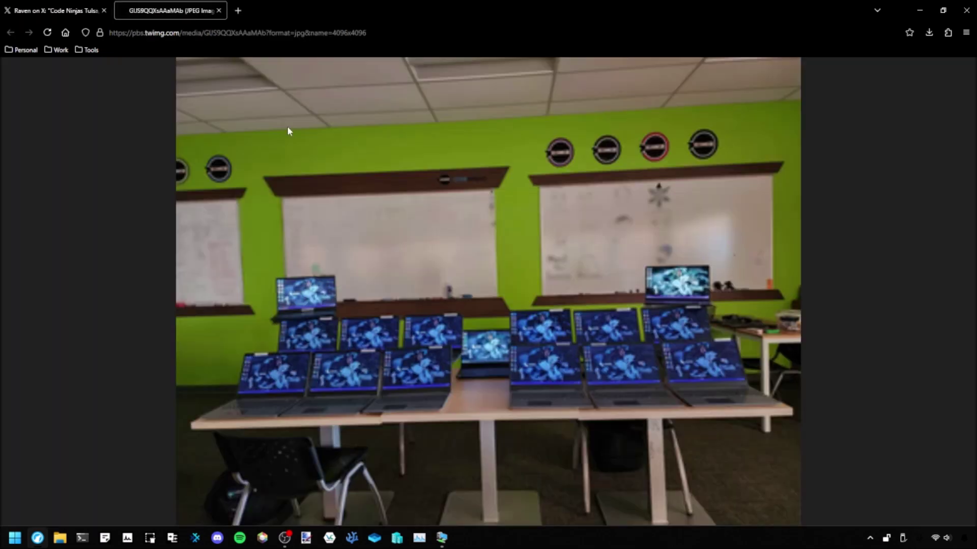
left_click(288, 131)
scroll(515, 317, "down", 3)
scroll(515, 317, "down", 2)
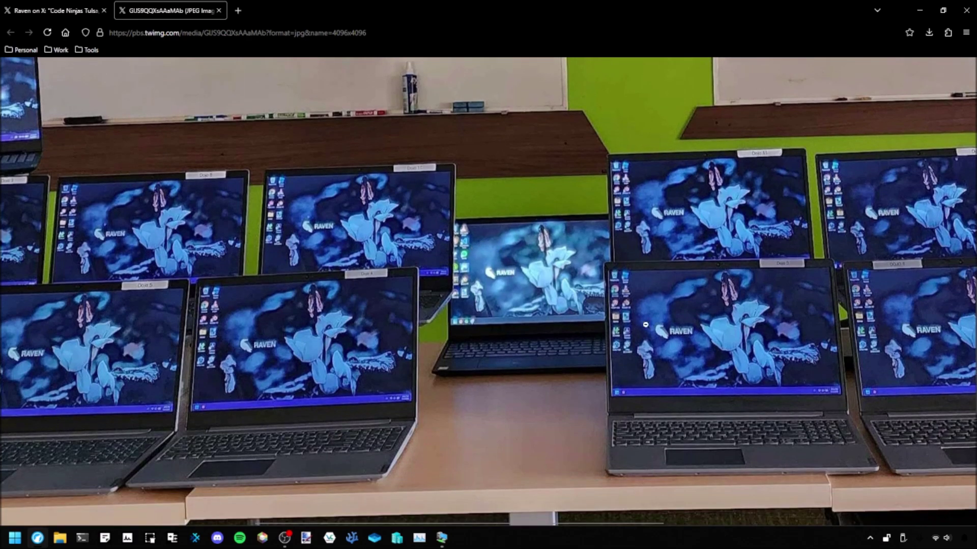
left_click(515, 317)
key("ctrl+w")
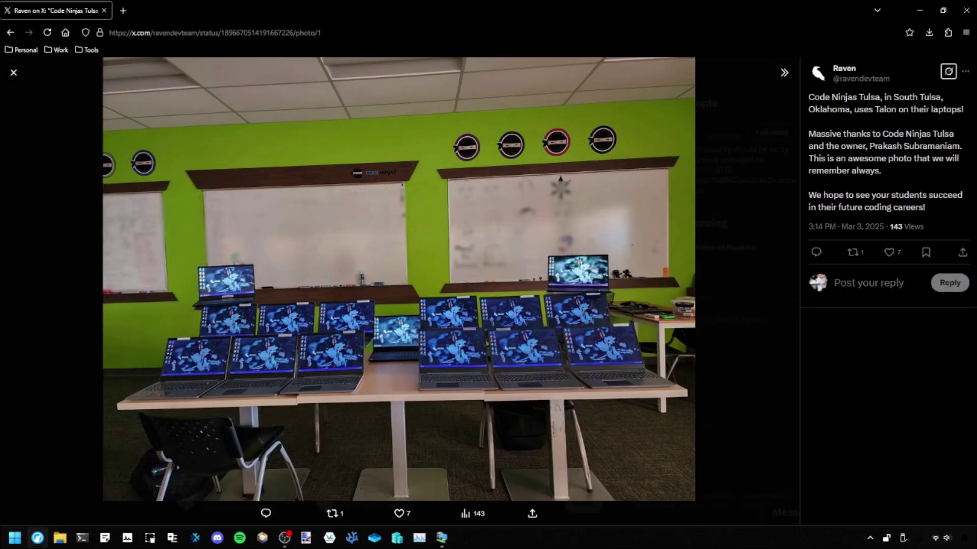
key("alt+Tab")
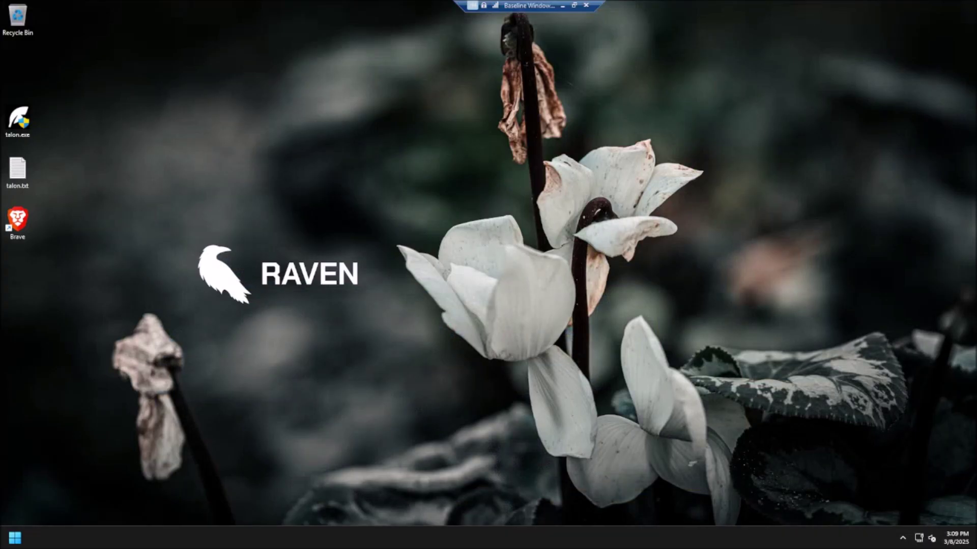